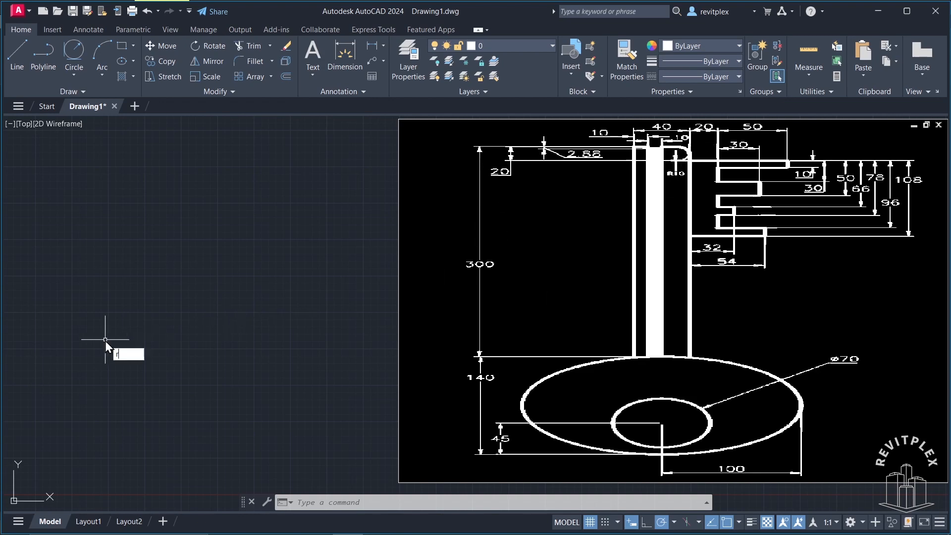
- Draw a rectangle 40 wide and 300 high in the empty area beside the reference drawing
text(c)
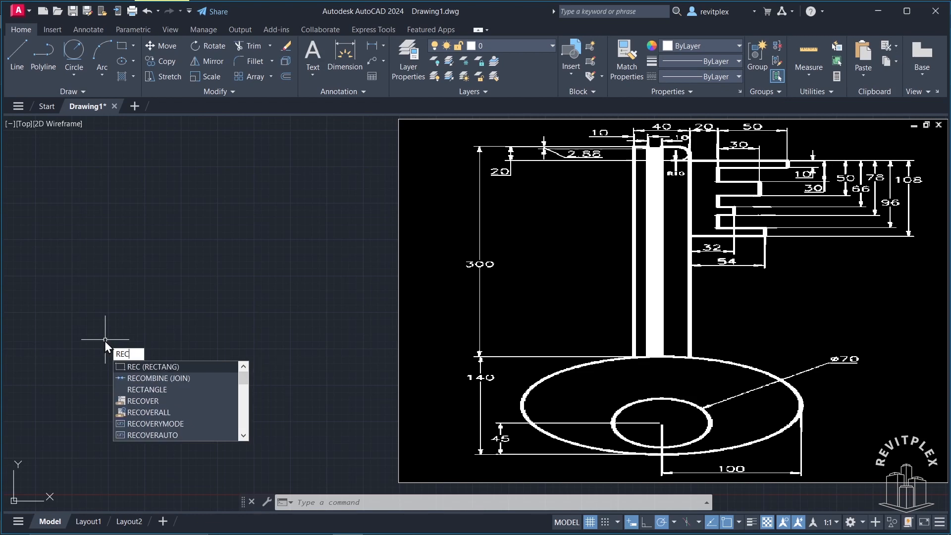
key(Return)
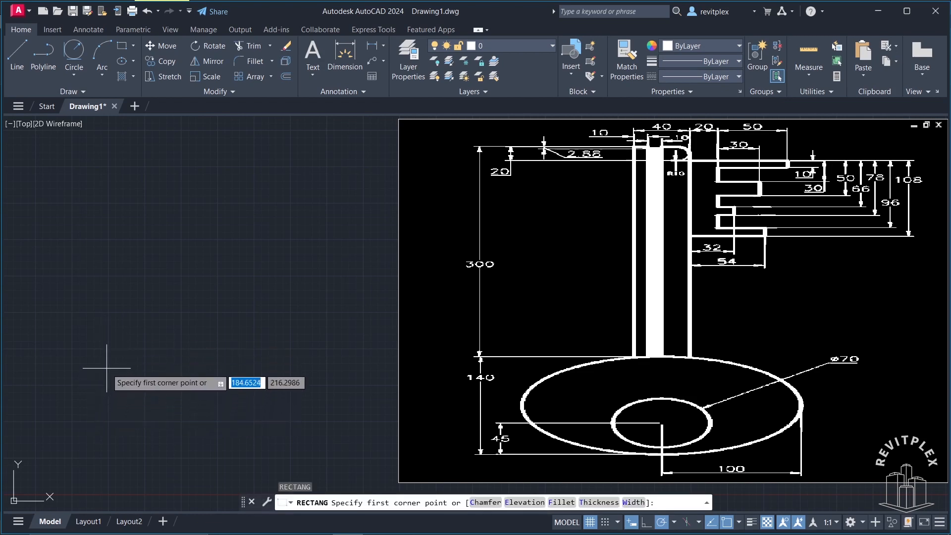
click(106, 367)
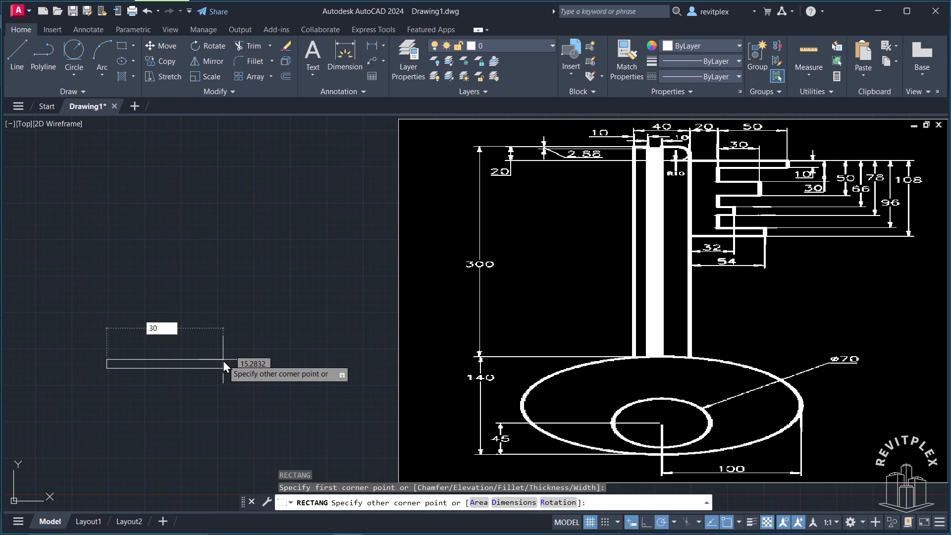
key(BackSpace)
key(BackSpace)
text(40)
key(Tab)
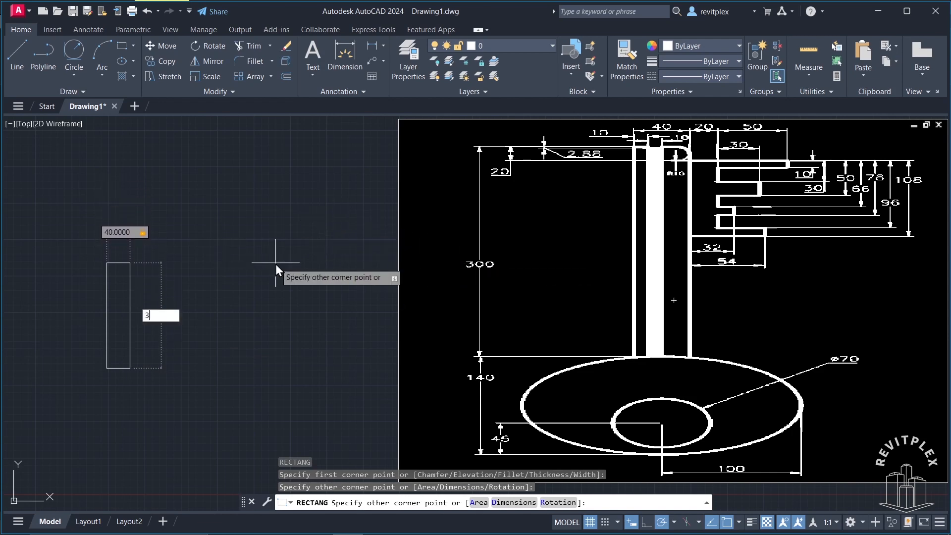
key(Return)
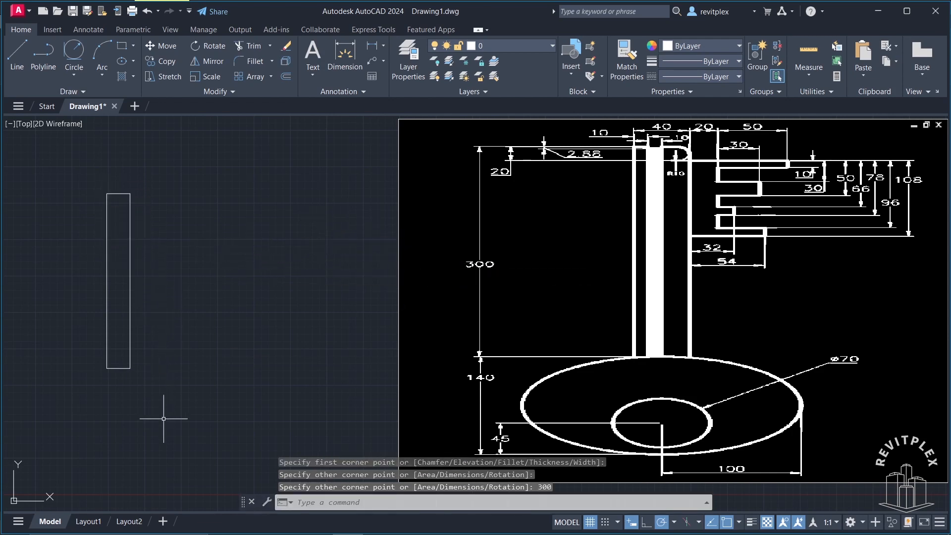
- Move the rectangle horizontally toward the reference drawing, using its lower-right corner as base point
click(194, 422)
click(80, 211)
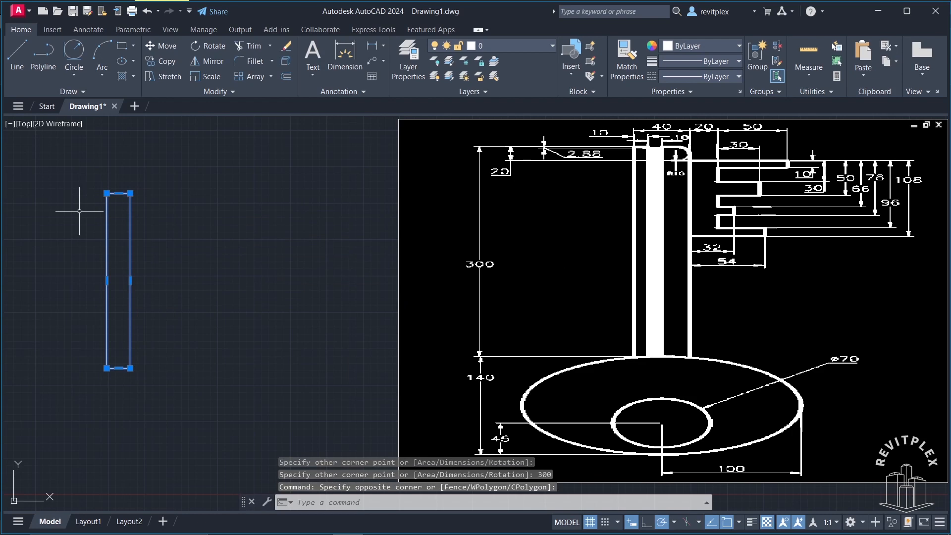
text(M)
key(Return)
click(130, 367)
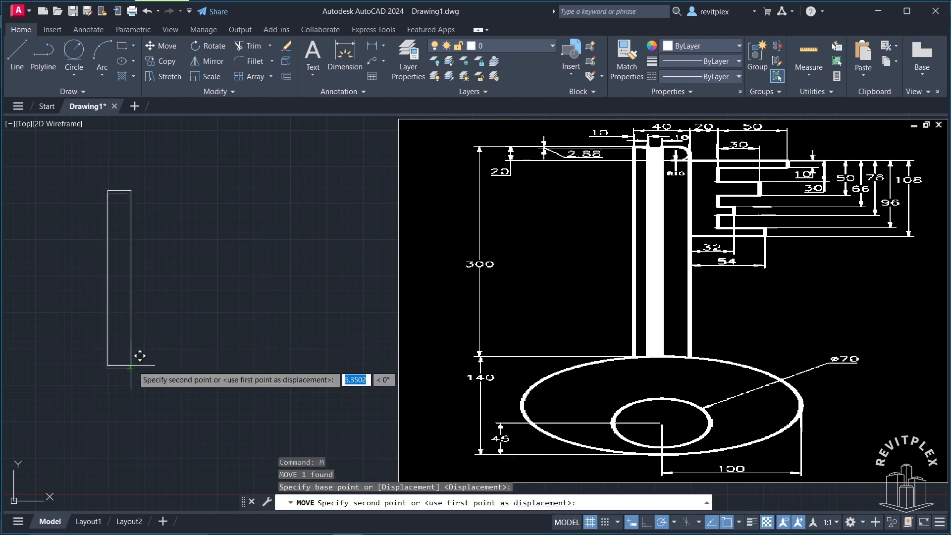
click(190, 369)
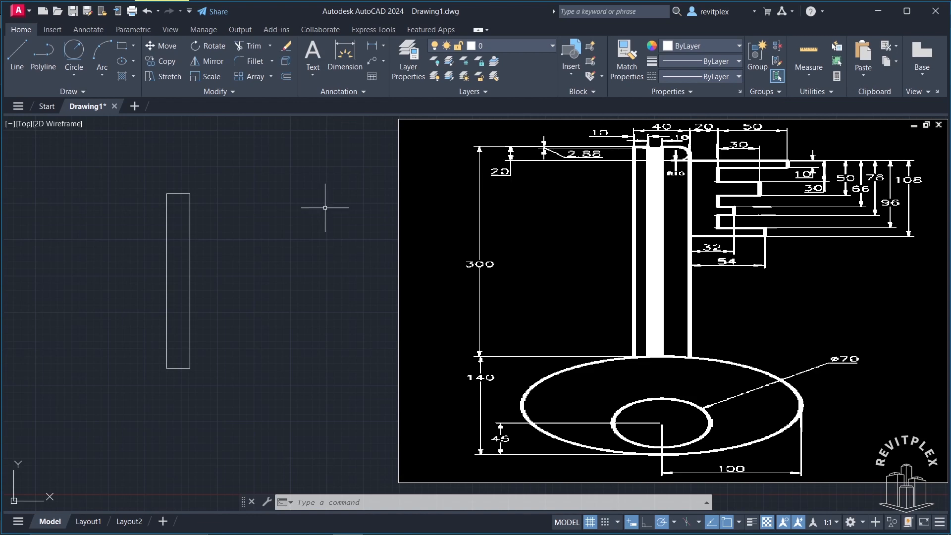
- Draw a line from the rectangle's upper-right corner 20 down, 70 right, 10 down and 50 back left to form the first key tooth
text(l)
key(Return)
click(190, 194)
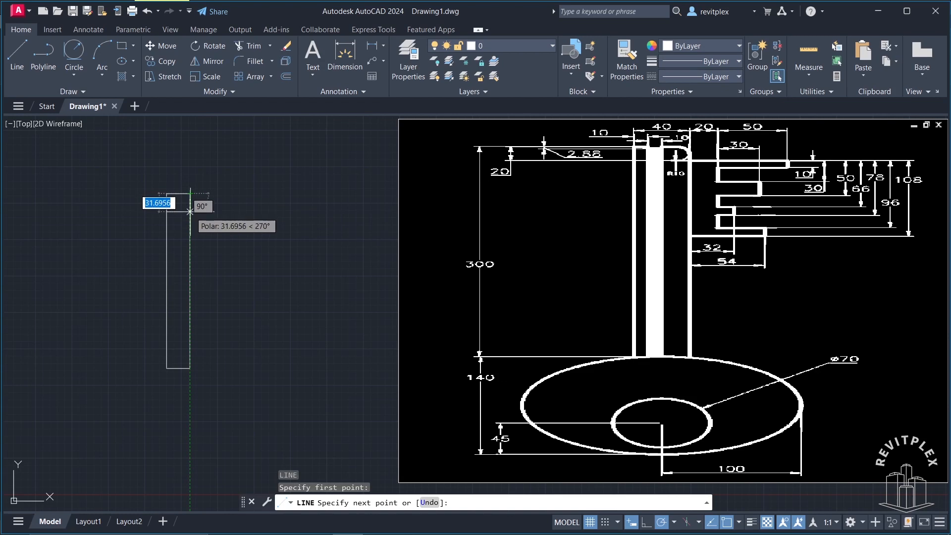
key(Return)
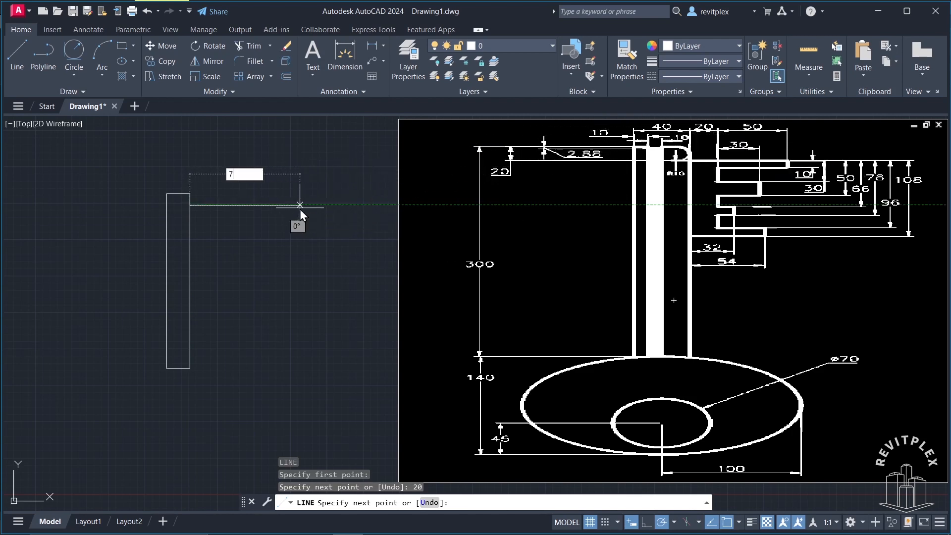
key(Return)
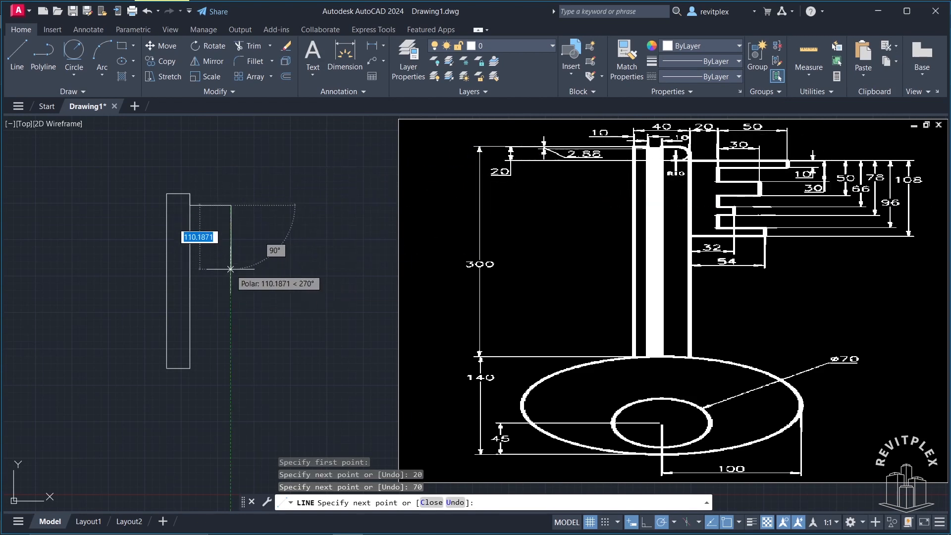
text(10)
key(Return)
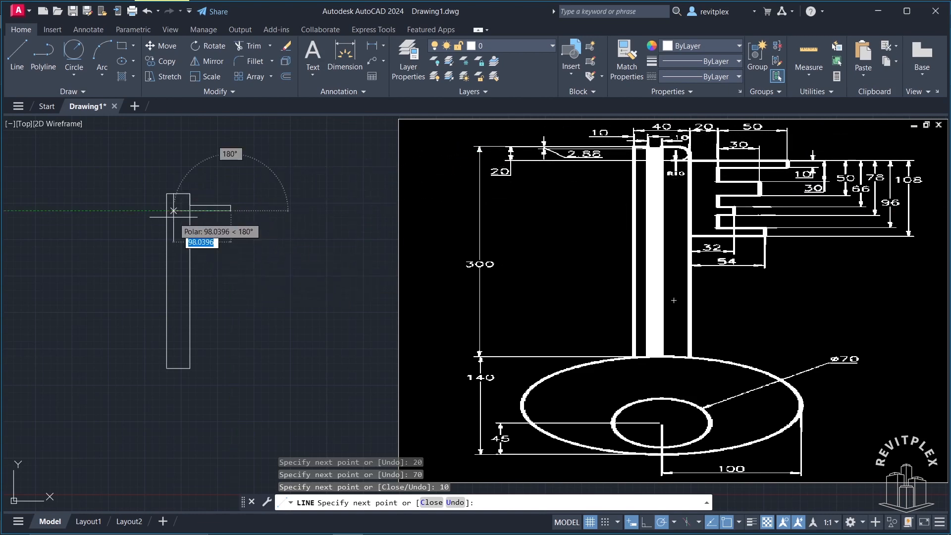
key(Return)
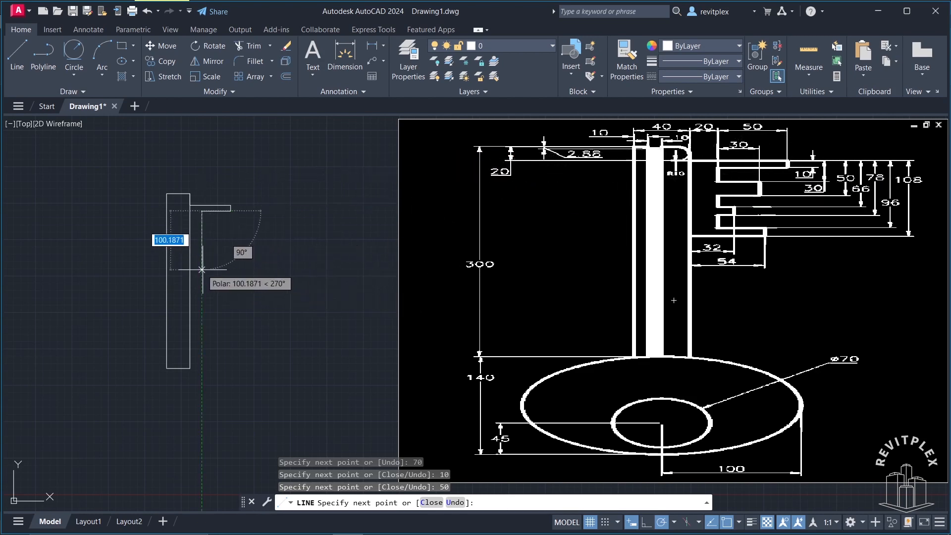
- Continue the line 20 down, 30 right and 20 down, returning left to the teeth's inner edge for the second tooth
text(20)
key(Return)
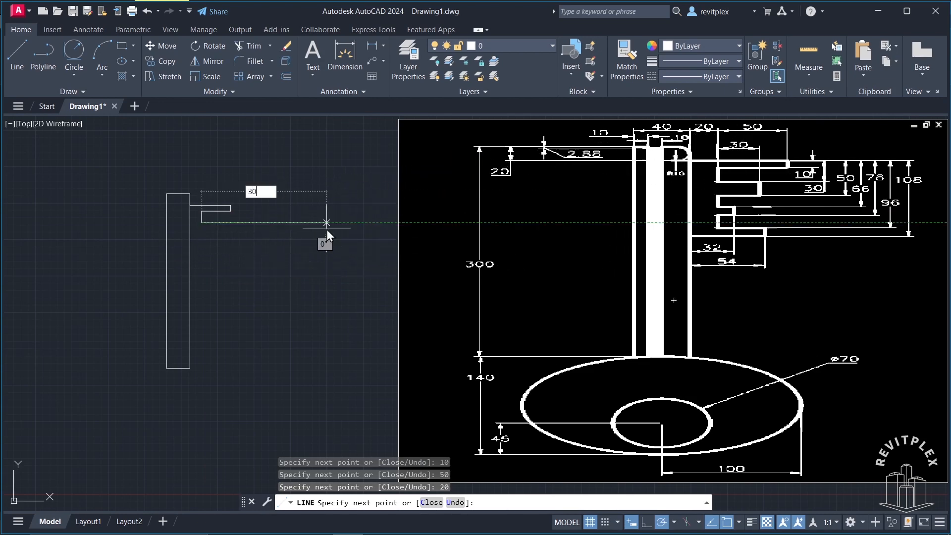
key(Return)
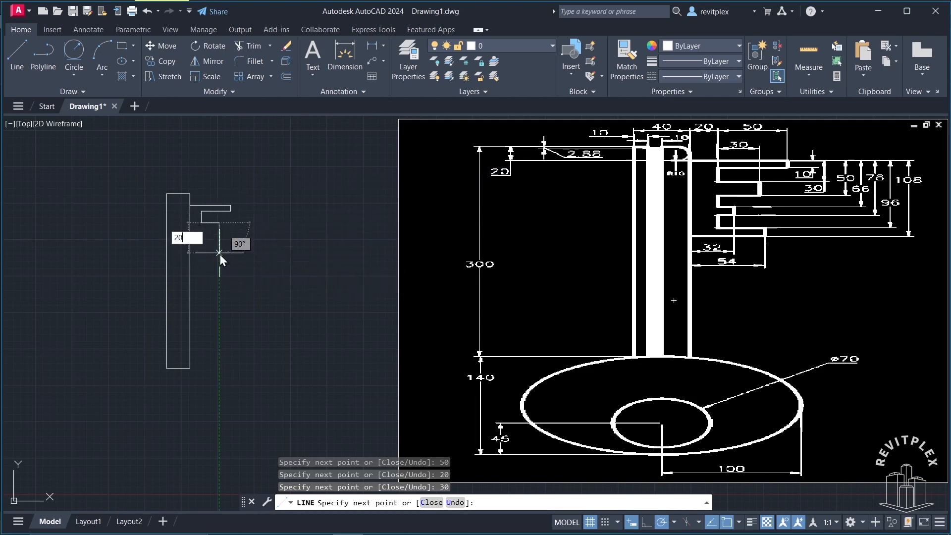
key(Return)
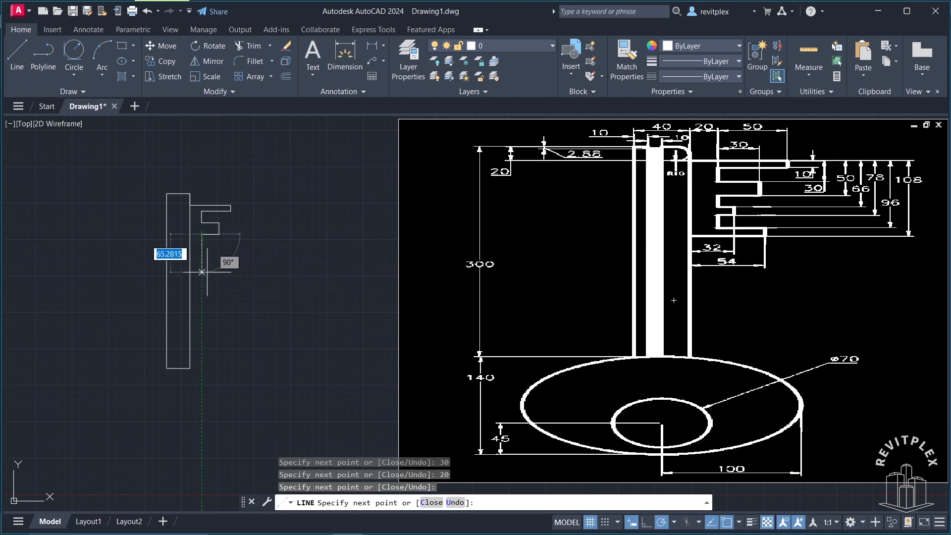
- Continue the line 16 down, 12 right and 12 down, returning left to the teeth's inner edge for the third tooth
text(6)
key(Return)
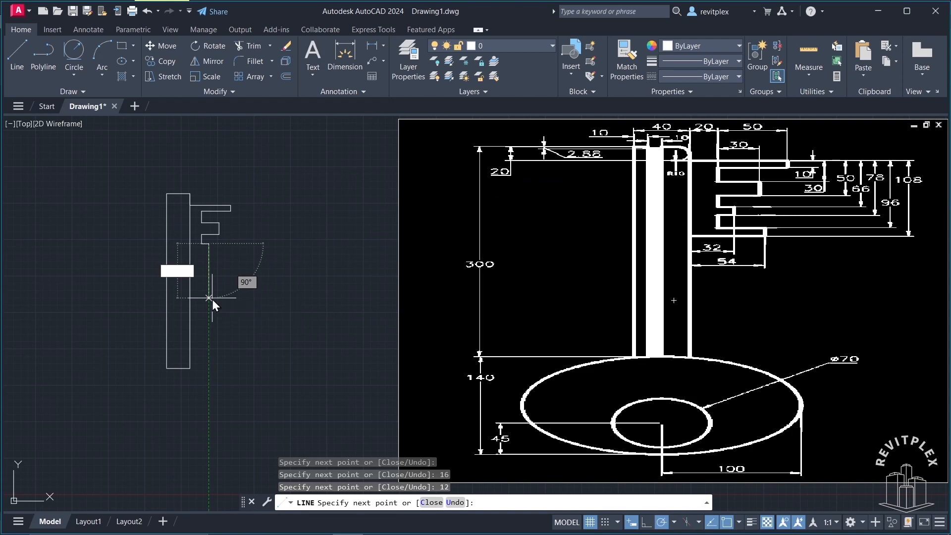
text(12)
key(Return)
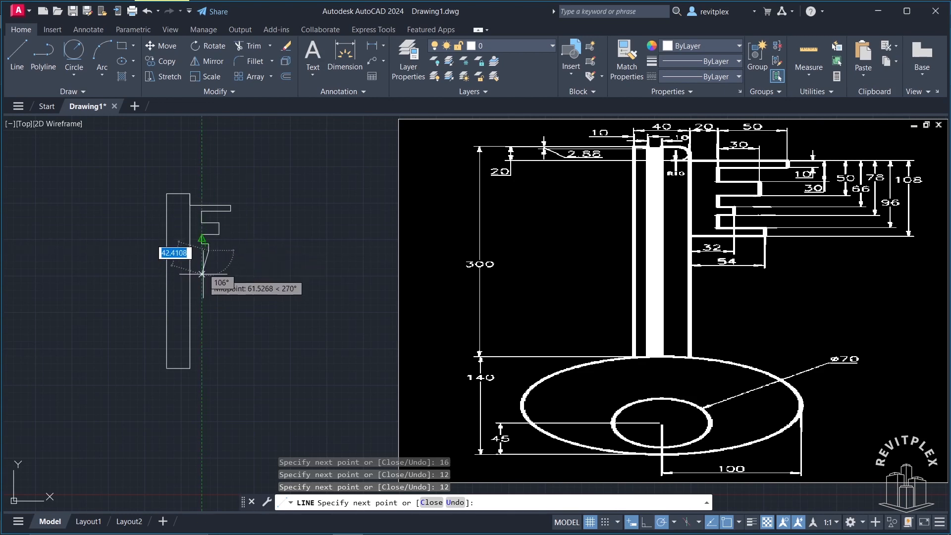
scroll(205, 281, up, 2)
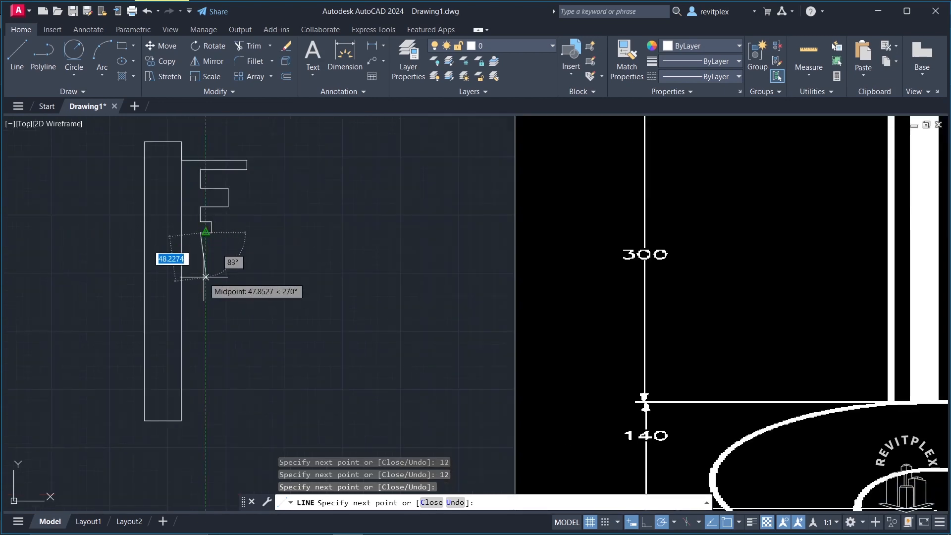
scroll(260, 296, down, 2)
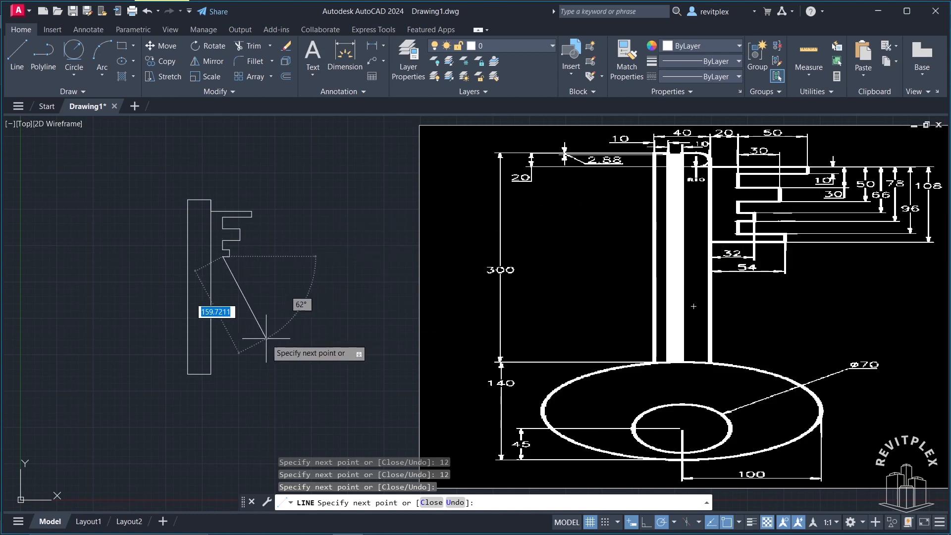
- Finish the tooth outline with segments 16 down, 34 right and 12 down, closing horizontally onto the rectangle's right edge
text(1)
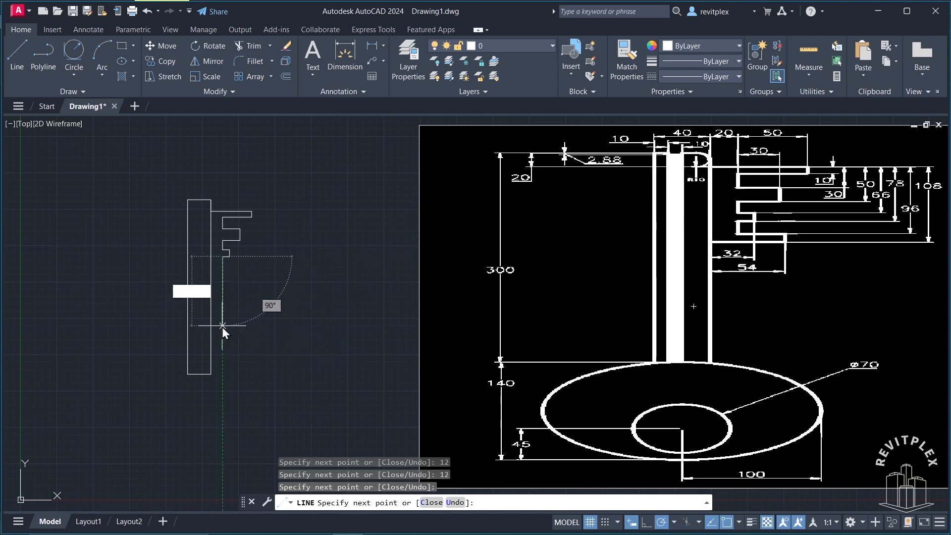
text(6)
key(Return)
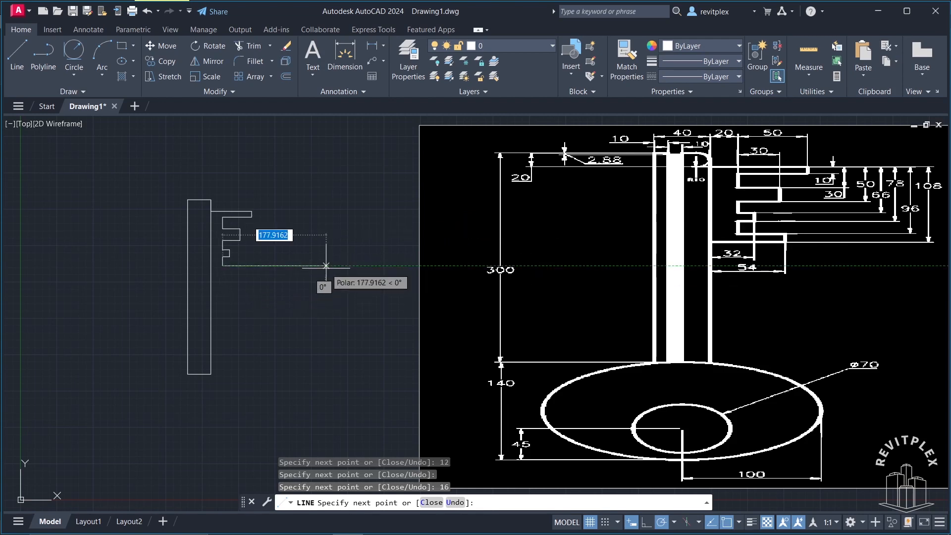
text(34)
key(Return)
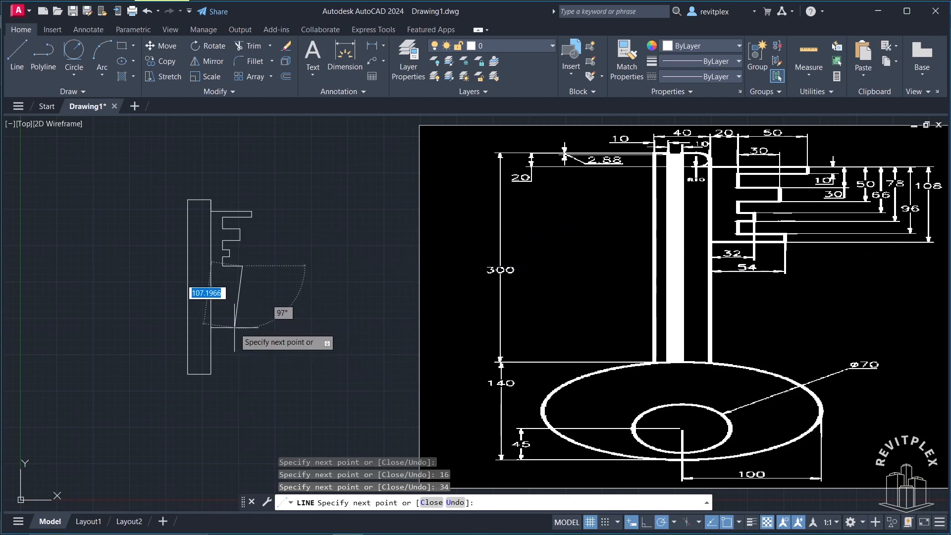
text(12)
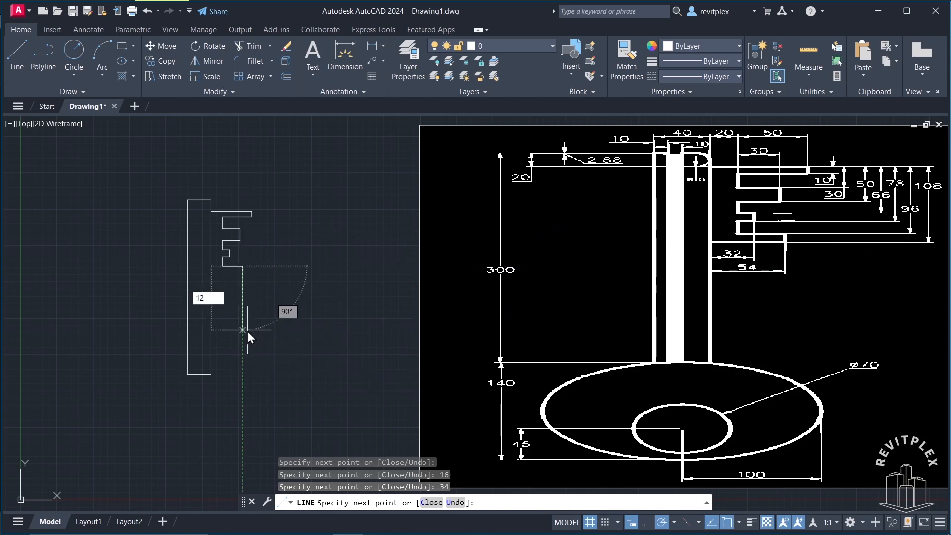
key(Return)
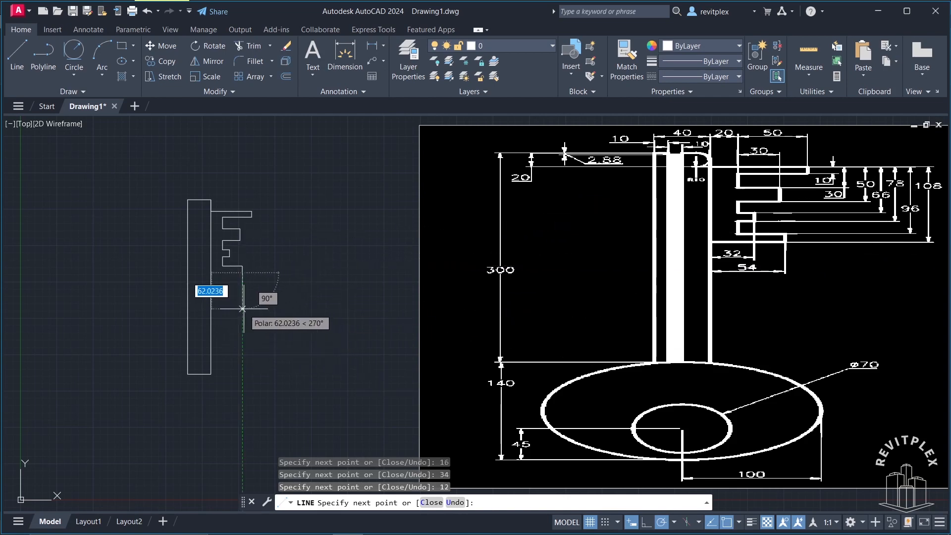
click(211, 272)
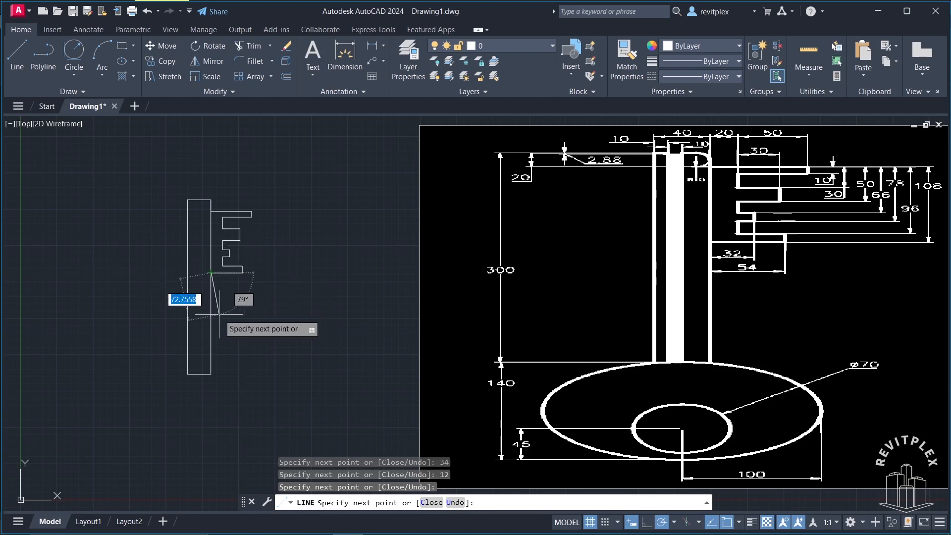
key(Escape)
- Explode the rectangle into separate lines and delete the short line overlapping its right edge above the first tooth
middle_drag(219, 314, 198, 309)
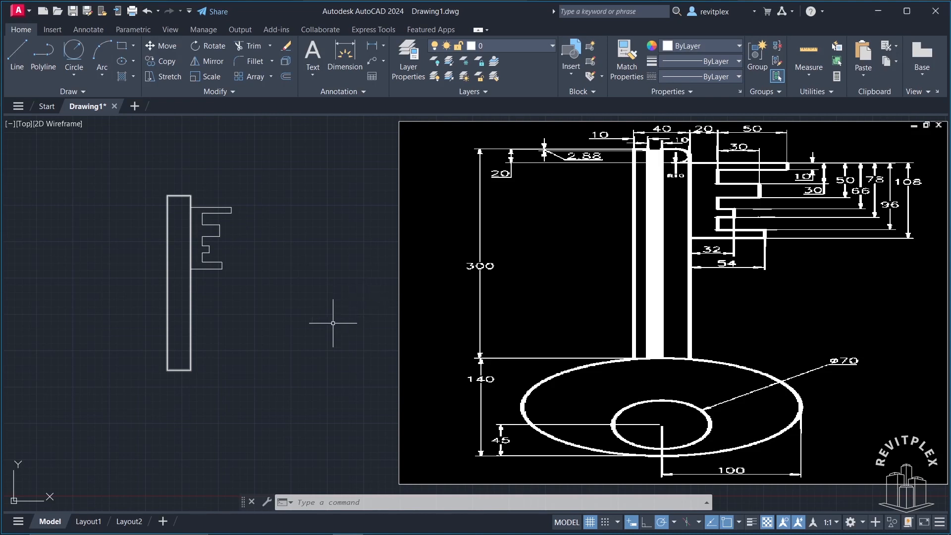
click(279, 345)
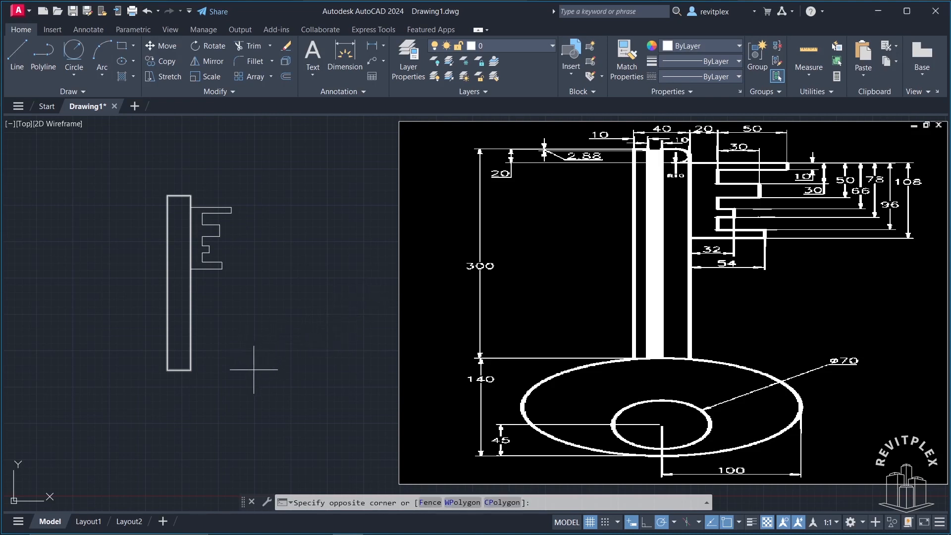
click(162, 325)
key(Return)
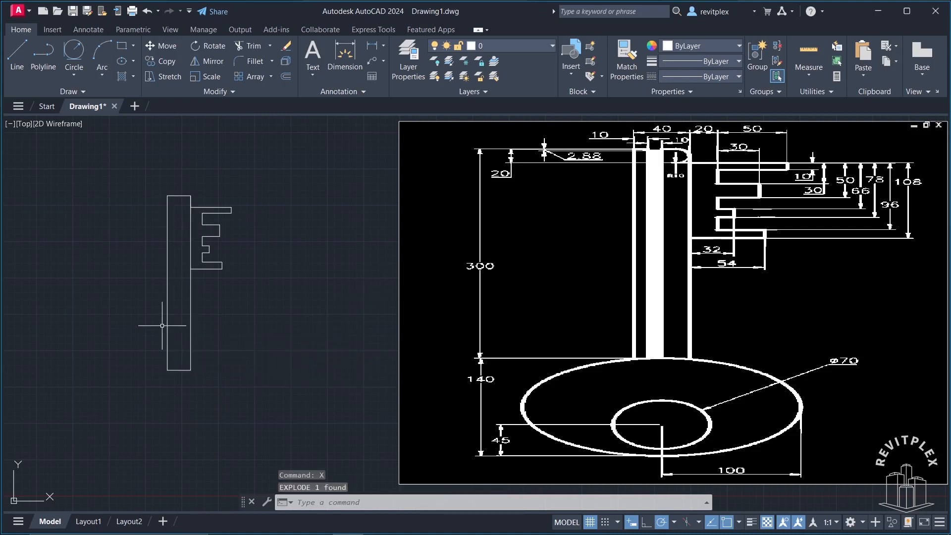
click(190, 202)
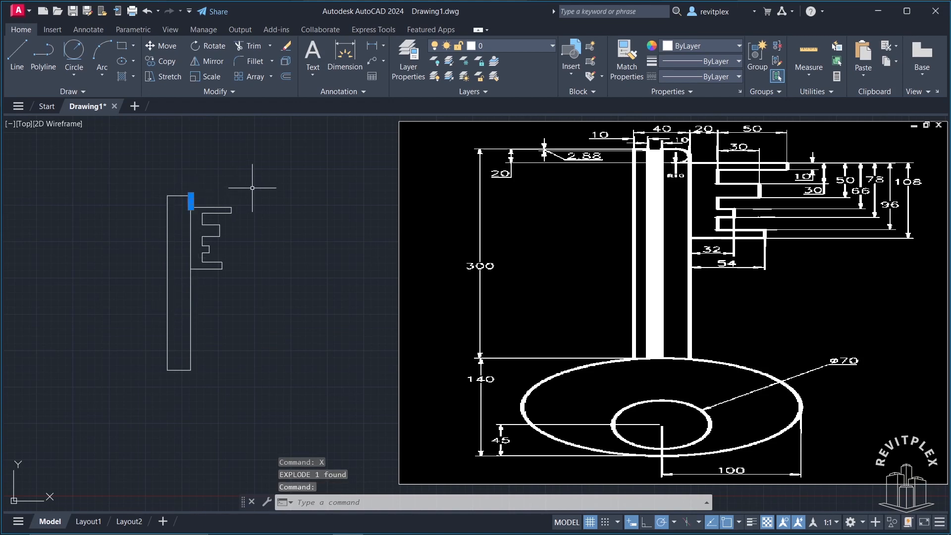
key(Delete)
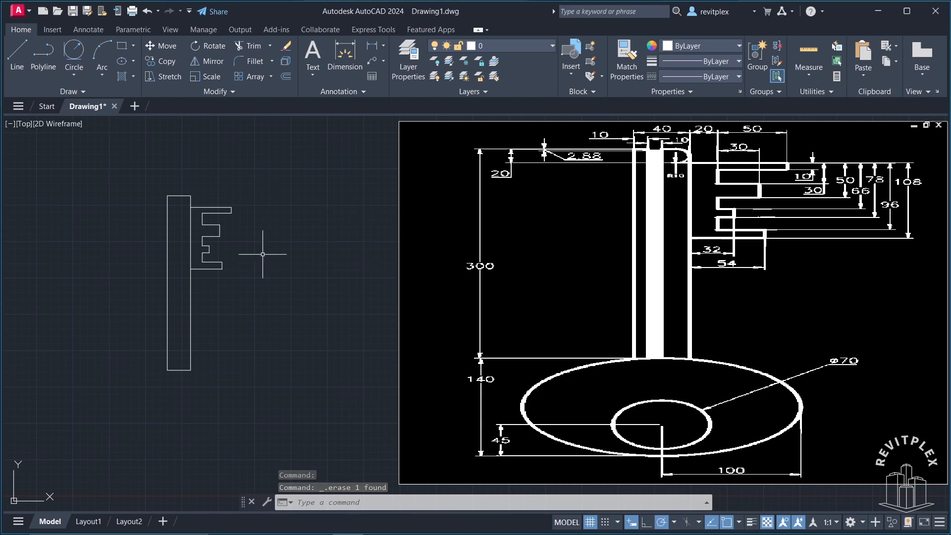
- Offset the shaft's left edge inward by 10, then offset the resulting line inward by another 10
text(o)
key(Return)
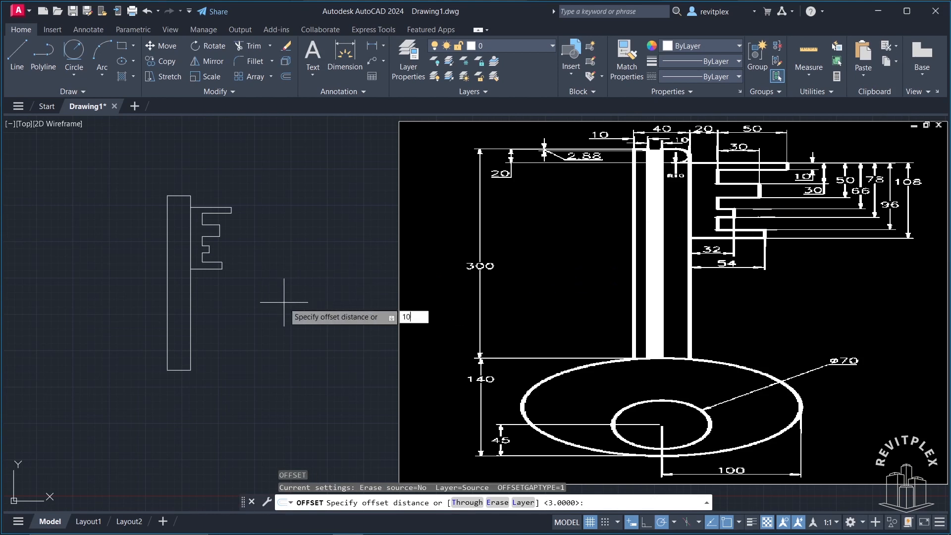
key(Return)
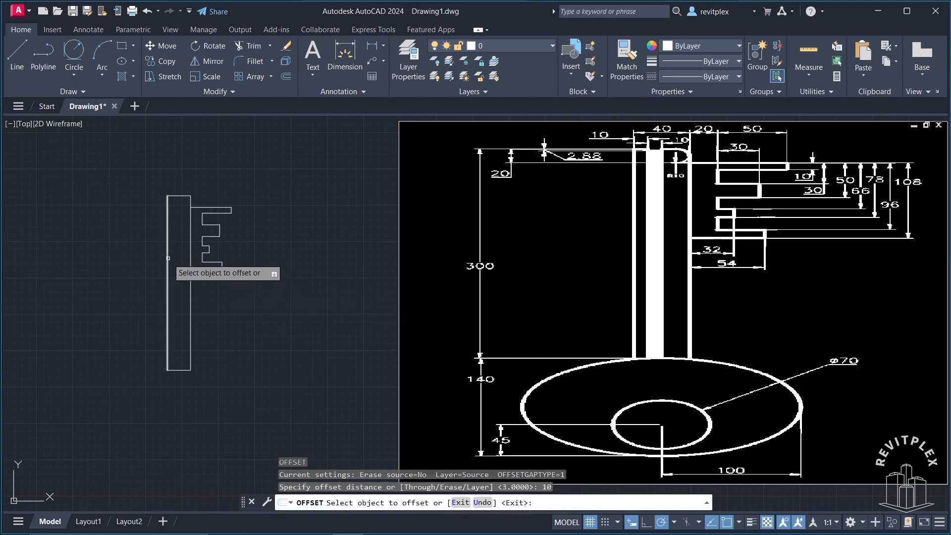
click(168, 258)
click(176, 258)
click(173, 258)
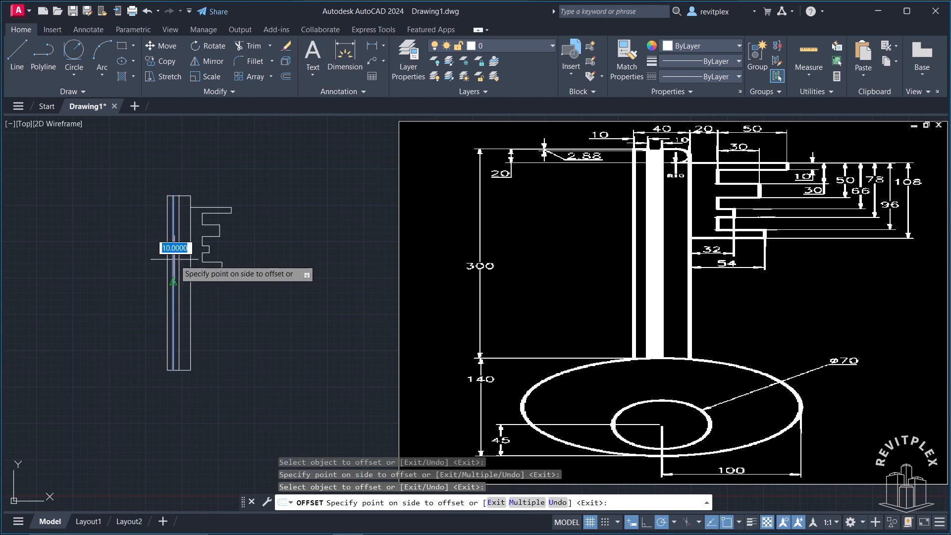
click(176, 258)
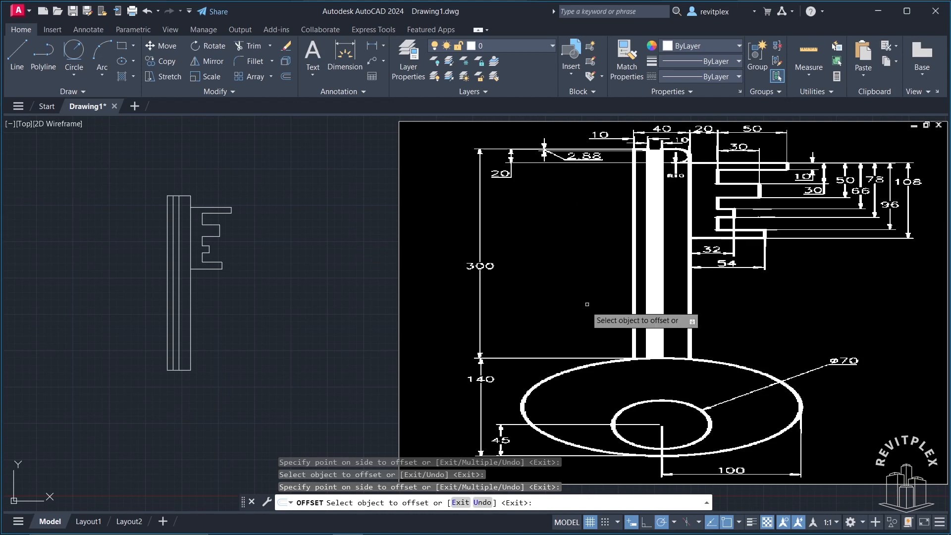
- Offset the shaft's top edge downward by 2.88
key(Escape)
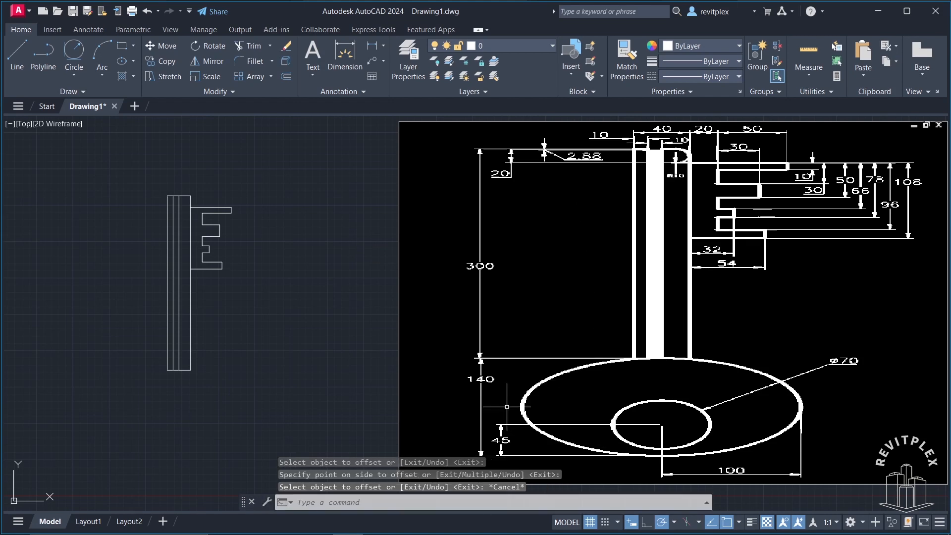
key(Return)
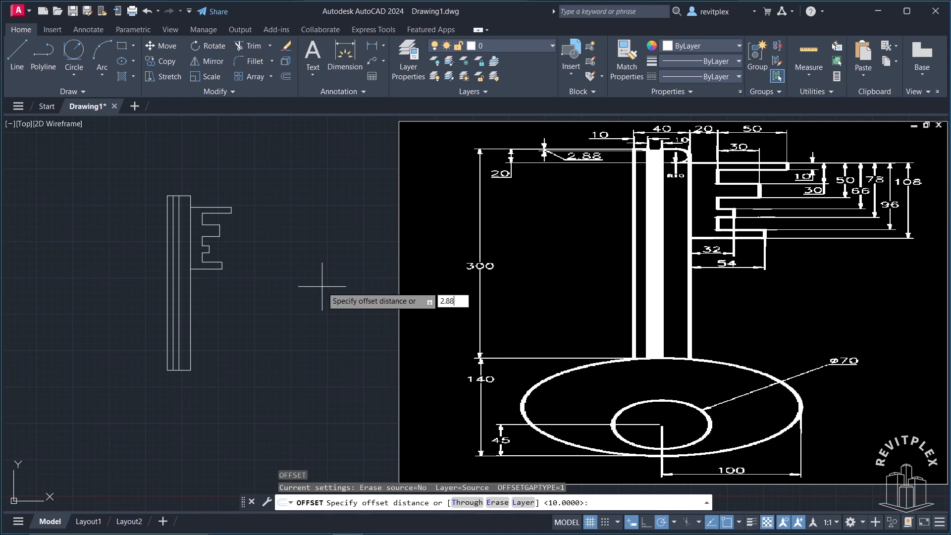
key(Return)
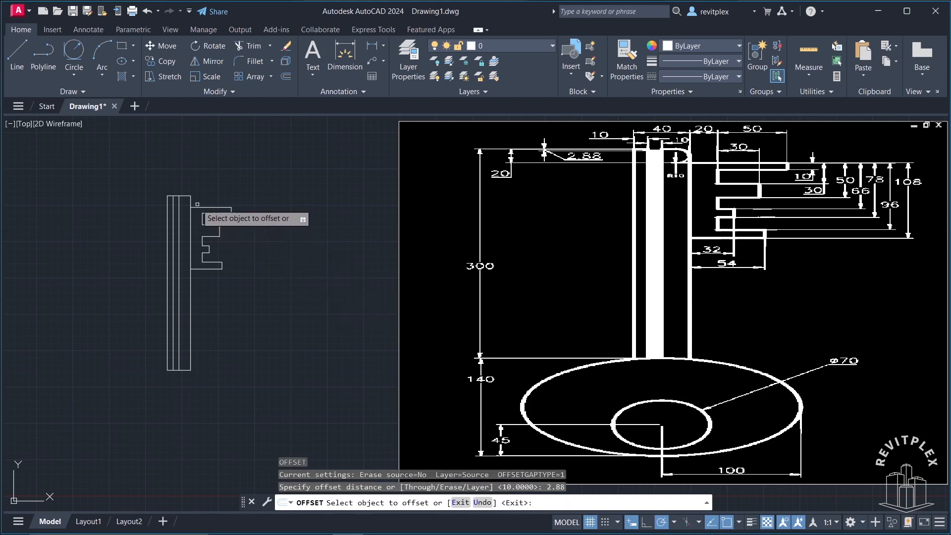
click(185, 196)
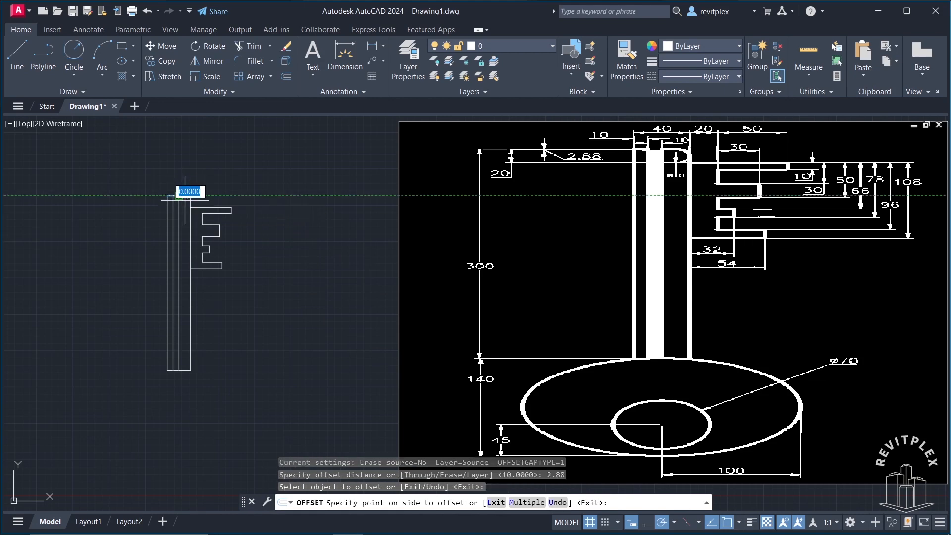
click(182, 194)
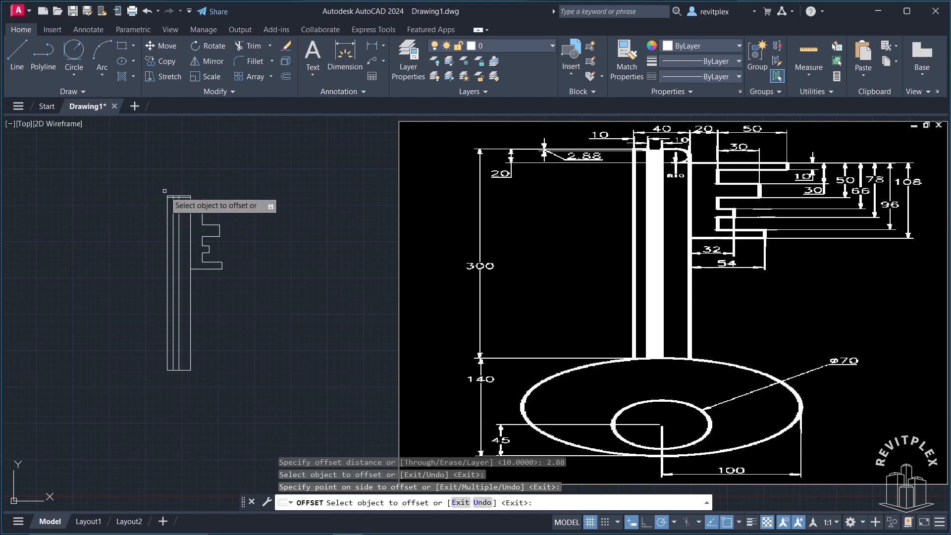
key(Escape)
- Trim the shaft's top edge between the two inner lines and the offset line outside them to form the recessed groove end
scroll(178, 196, up, 10)
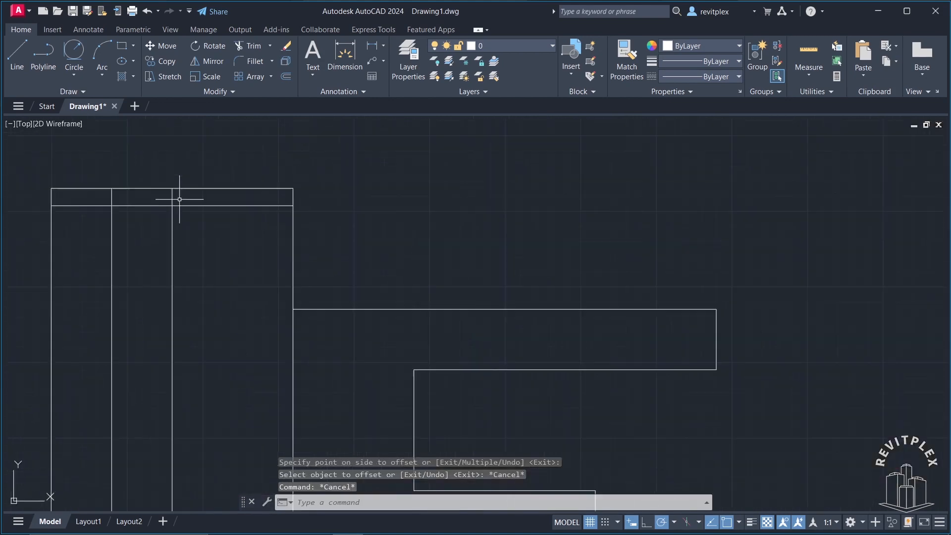
middle_drag(169, 210, 237, 221)
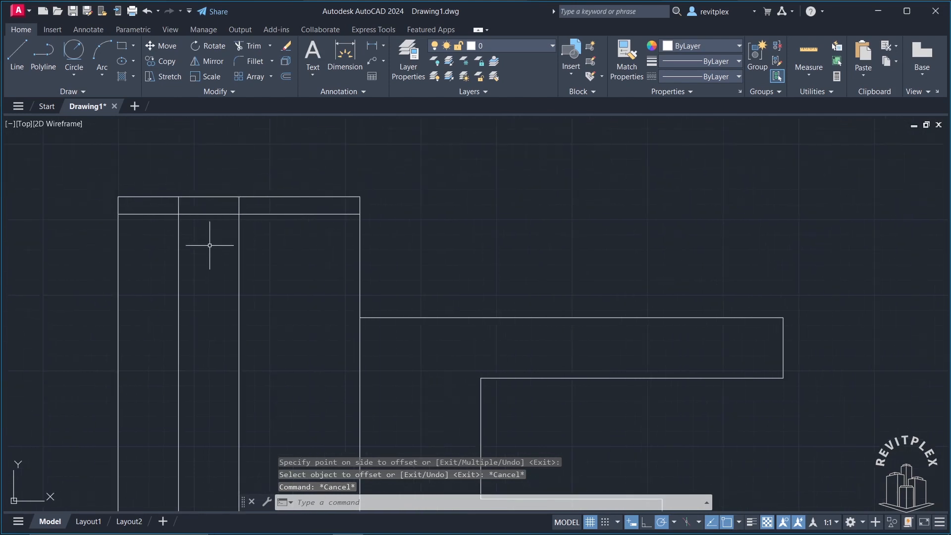
text(tr)
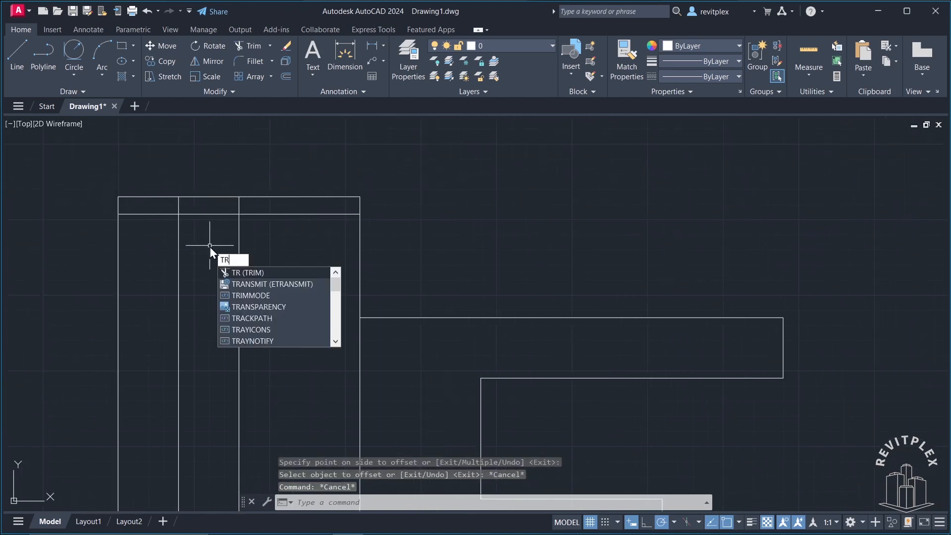
key(Return)
click(150, 195)
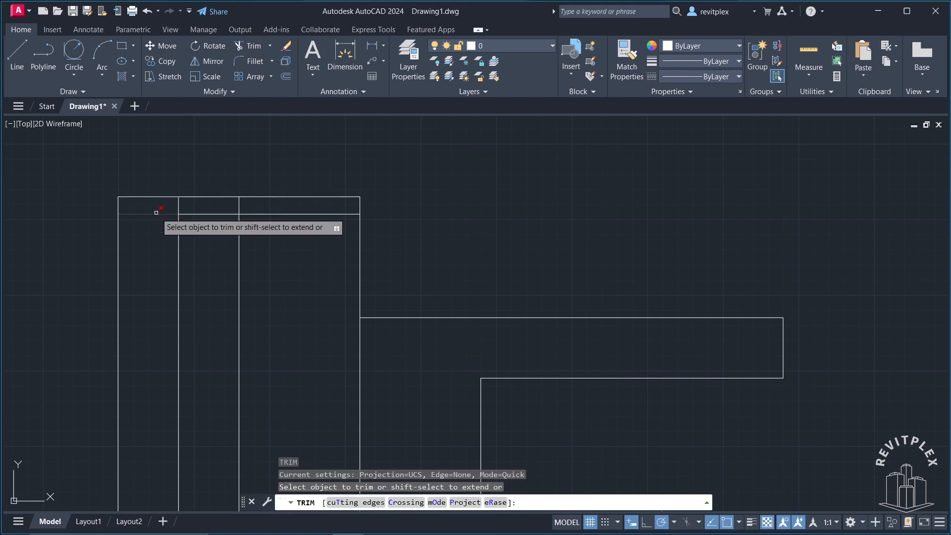
click(156, 212)
click(198, 197)
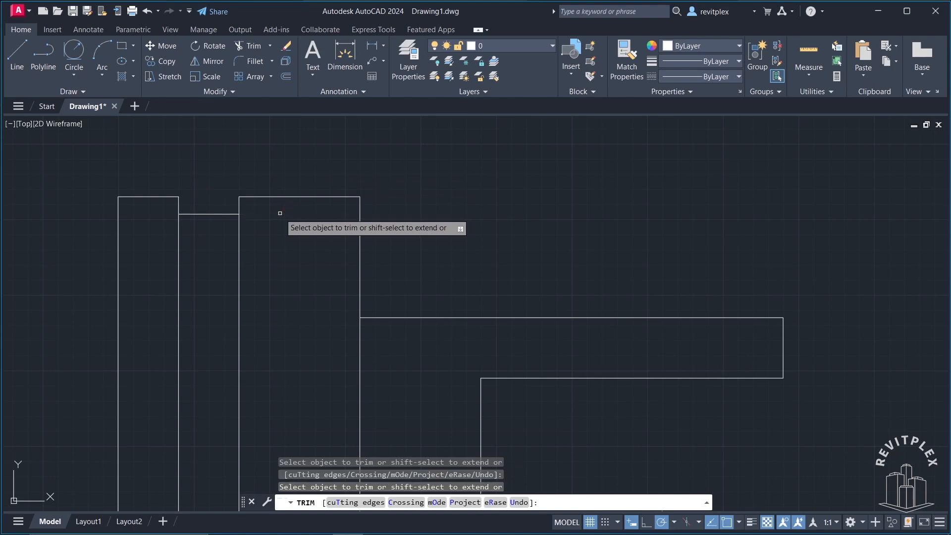
scroll(280, 213, down, 5)
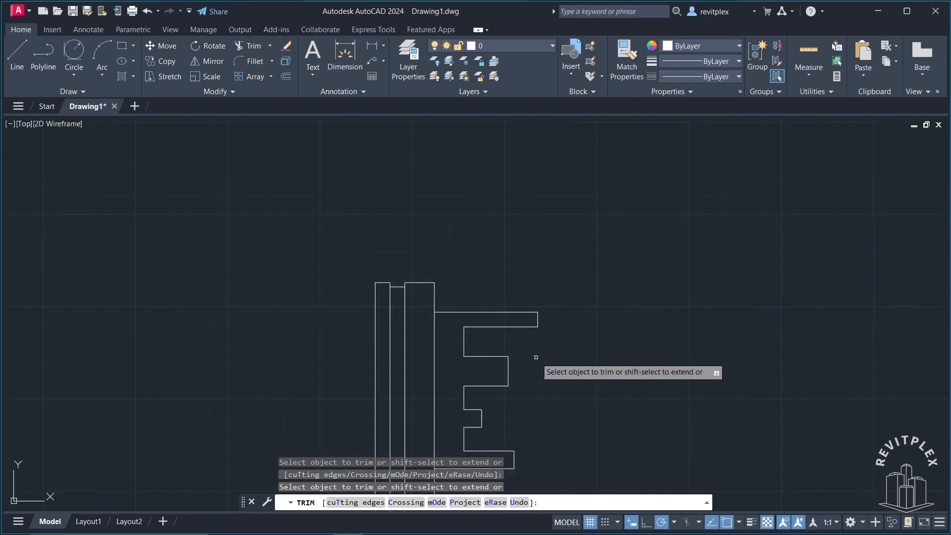
scroll(480, 278, down, 4)
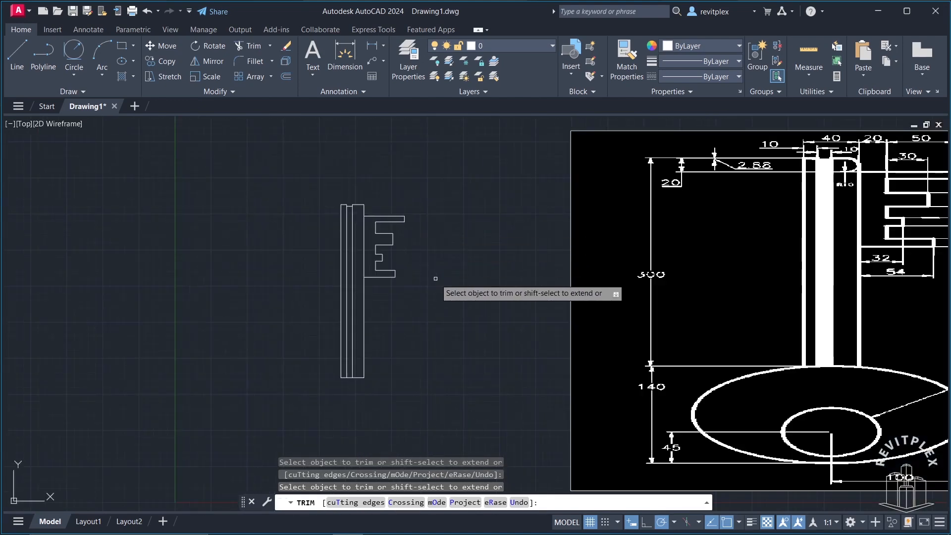
mouse_move(435, 278)
middle_down()
mouse_move(233, 282)
mouse_move(253, 281)
middle_up()
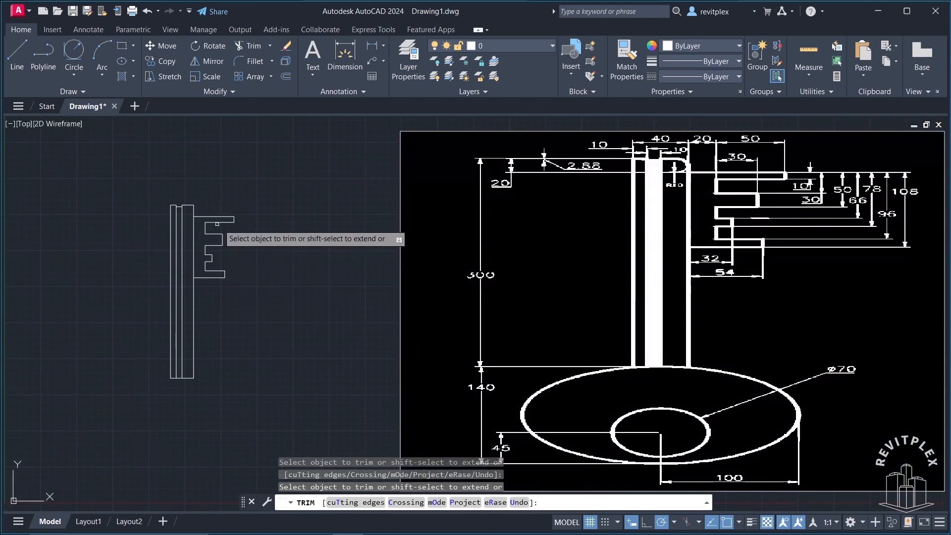
key(Escape)
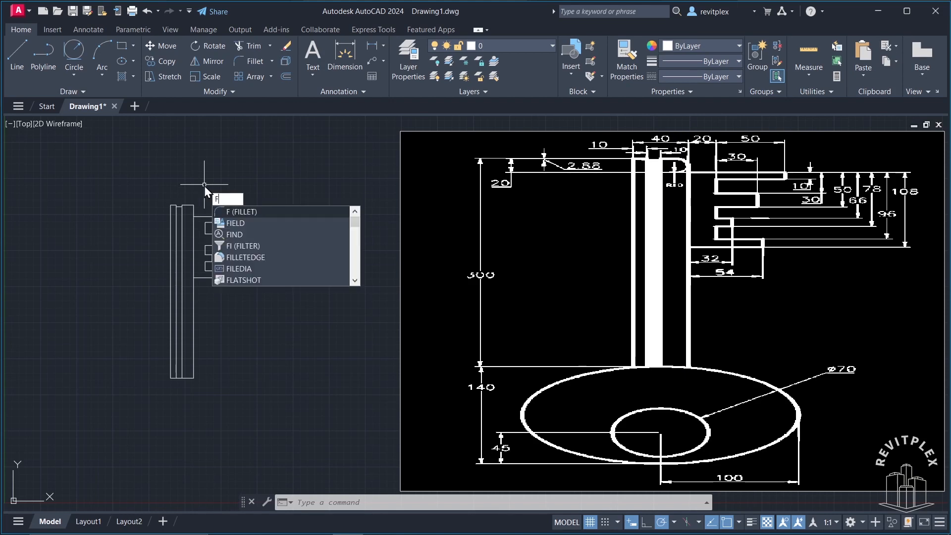
- Fillet the shaft's top-right corner with a radius of 10
key(Return)
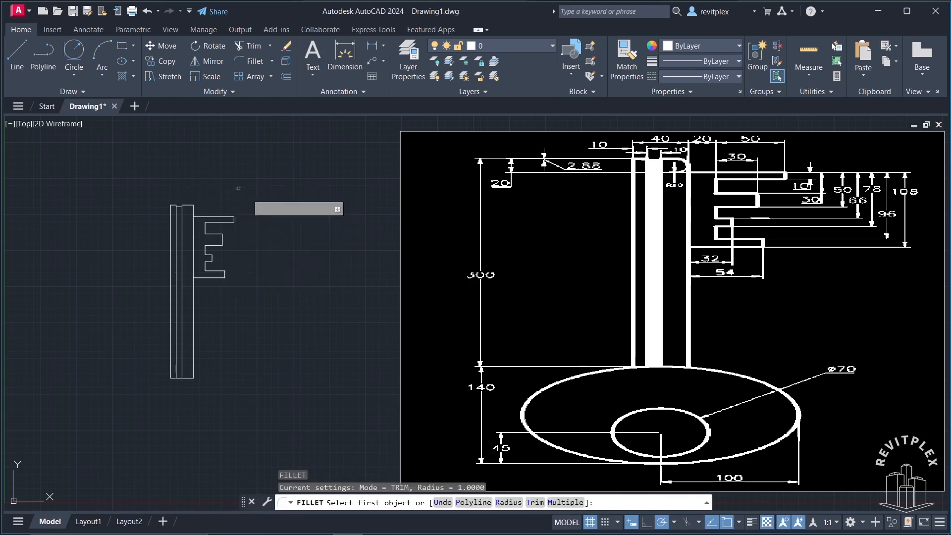
click(506, 502)
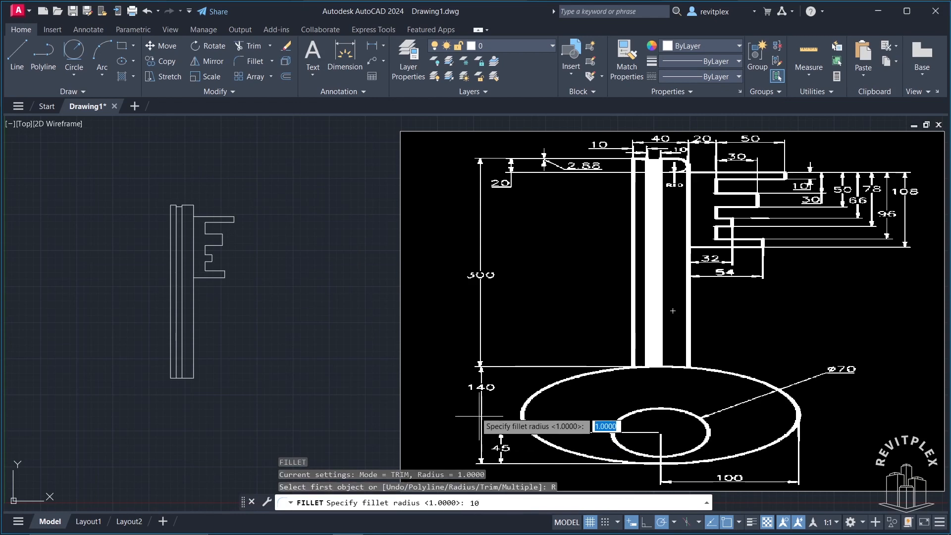
text(10)
key(Return)
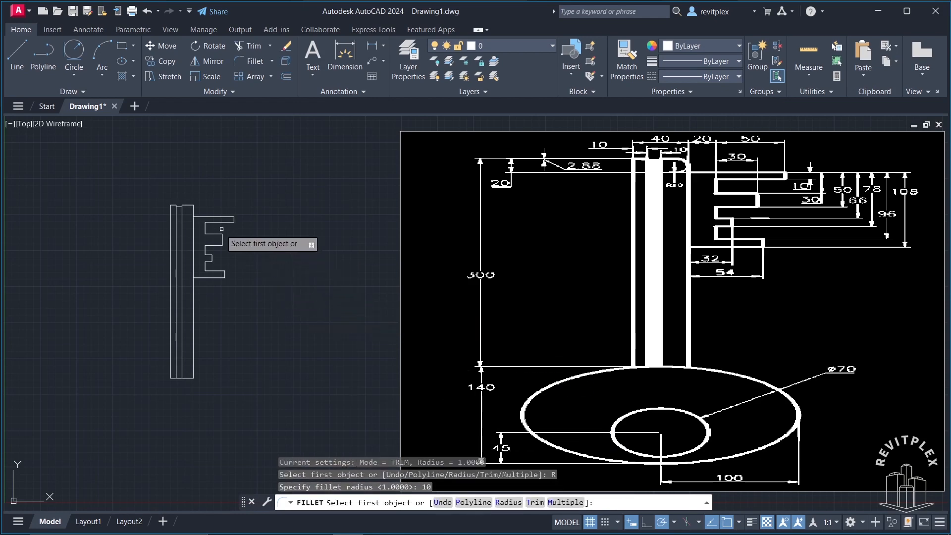
click(194, 214)
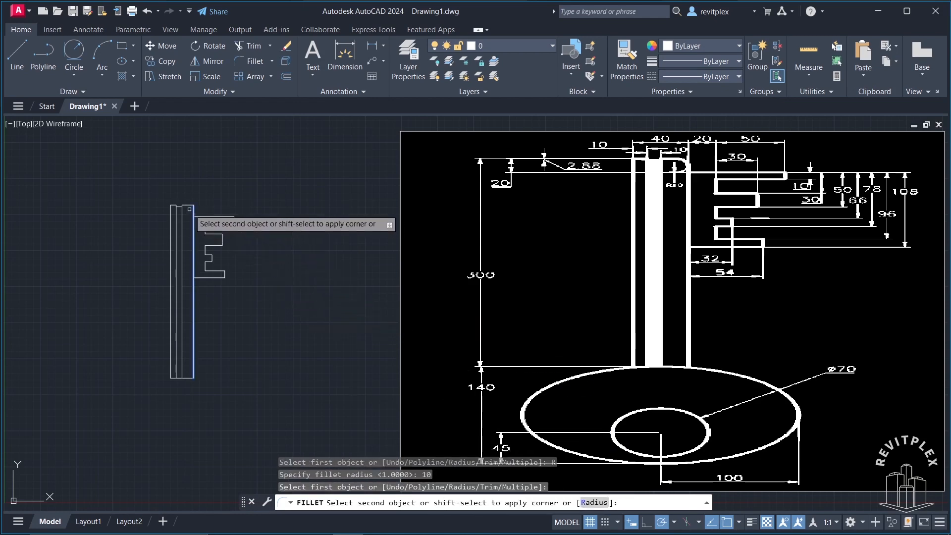
click(193, 205)
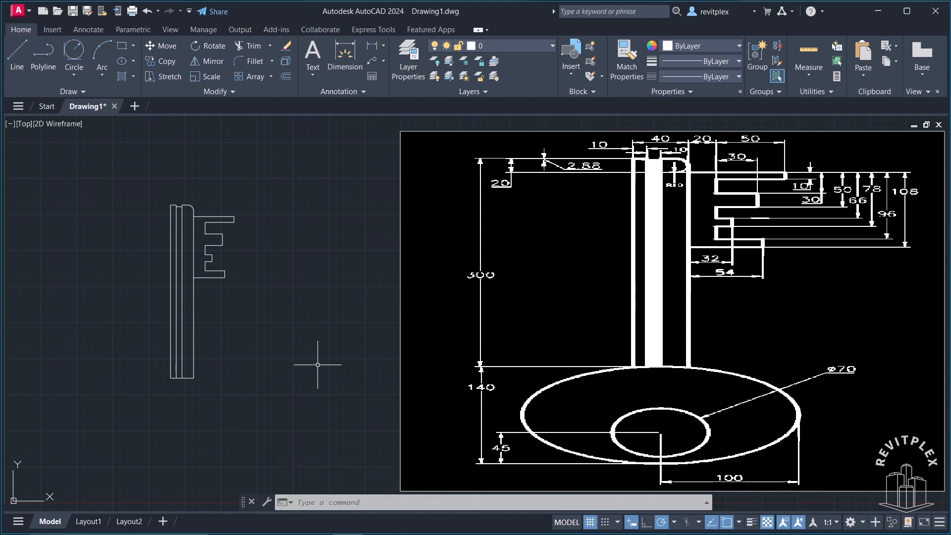
- Draw a vertical construction line 140 long downward from the midpoint of the shaft's bottom edge
text(L)
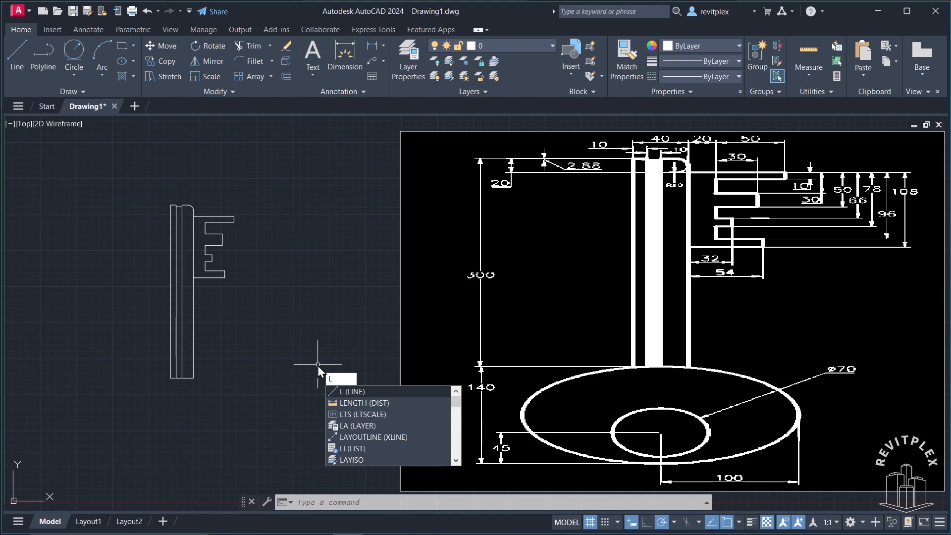
key(Return)
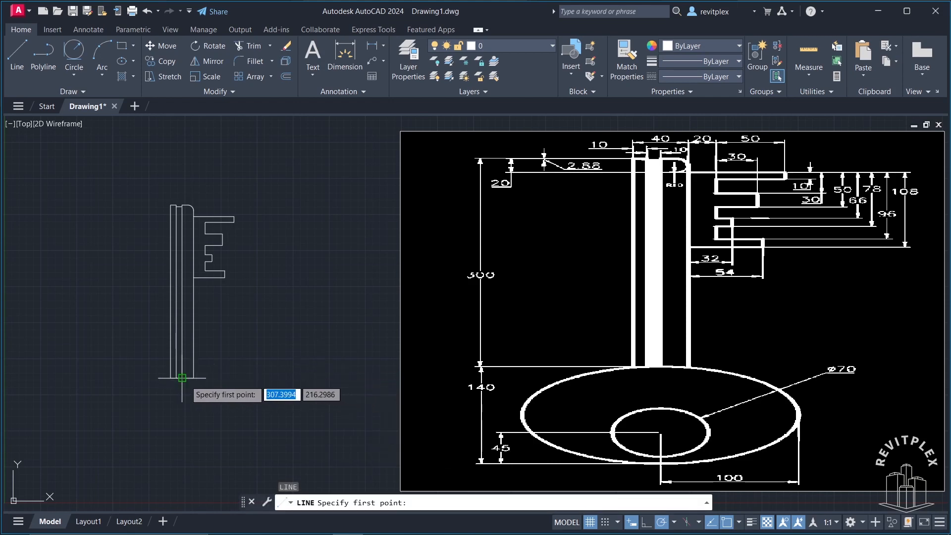
click(182, 377)
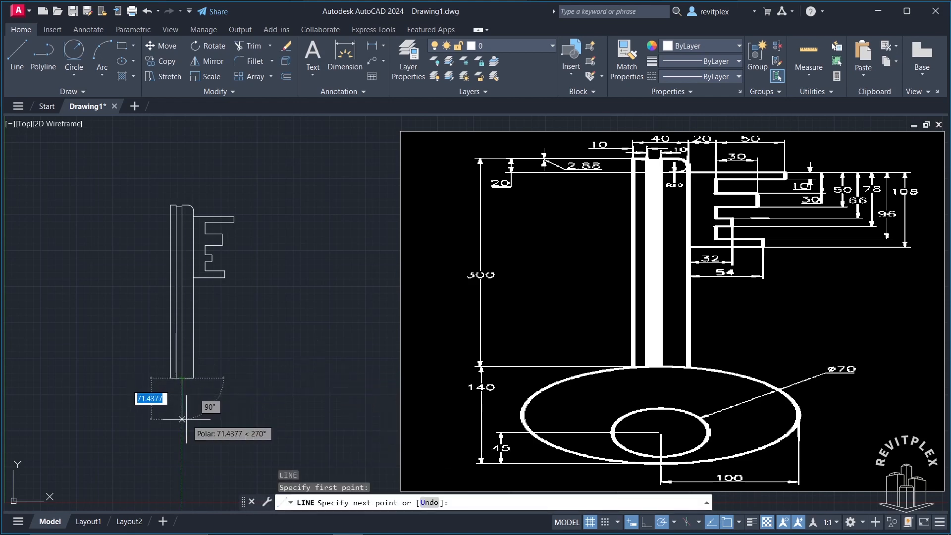
text(140)
key(Return)
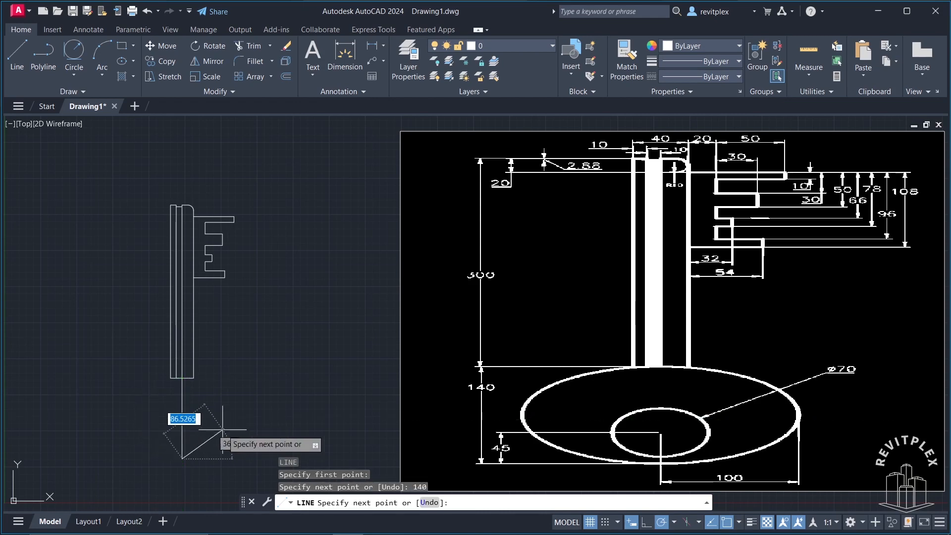
key(Return)
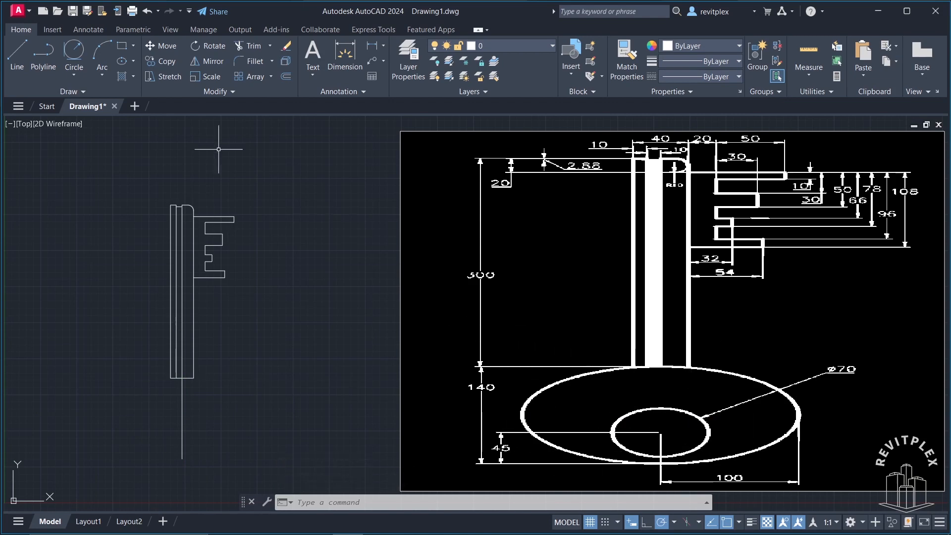
- Draw an ellipse centred on the construction line's midpoint, 100 to the side and reaching the shaft's bottom edge, and delete the construction line
click(132, 60)
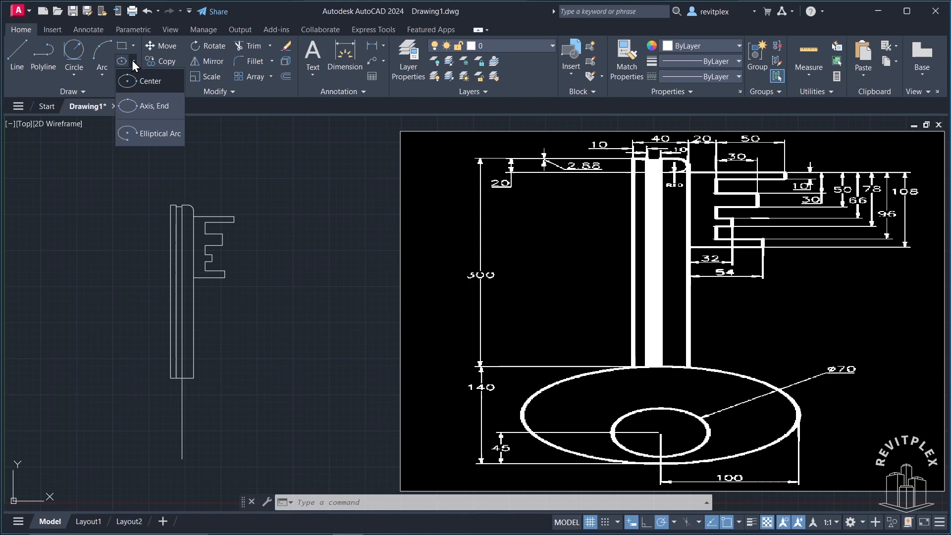
click(154, 84)
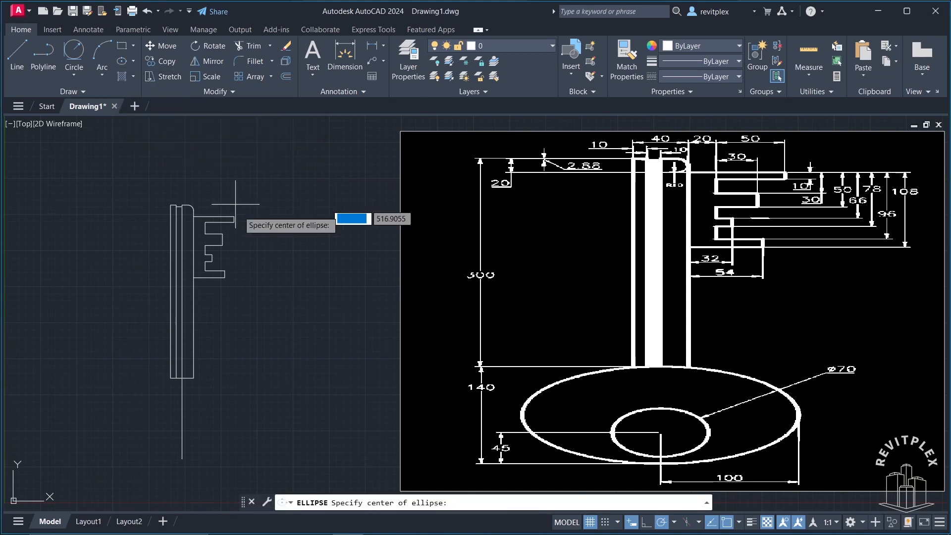
click(182, 417)
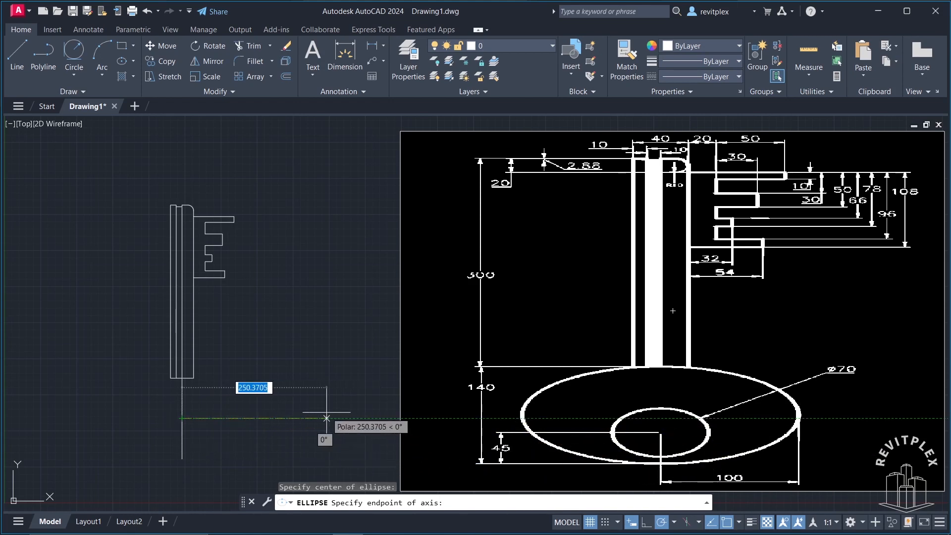
text(100)
key(Return)
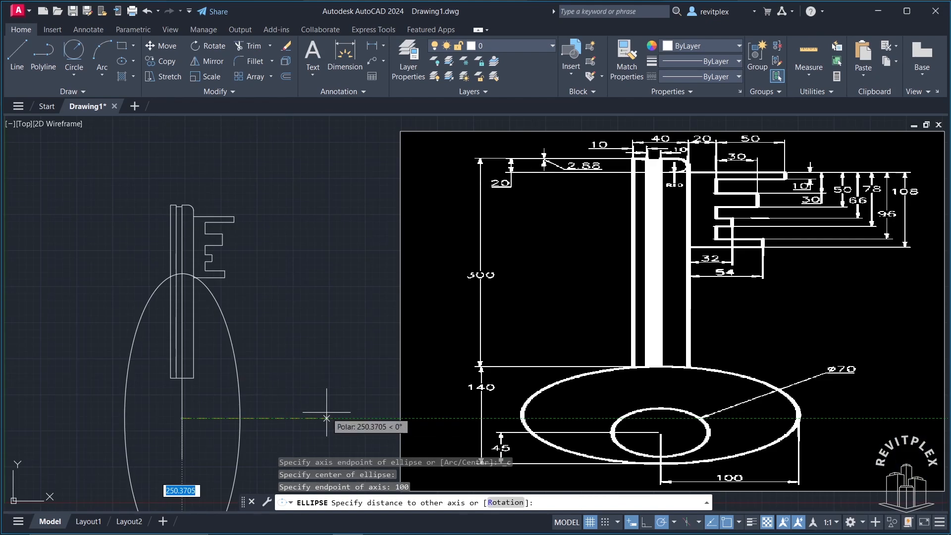
click(192, 377)
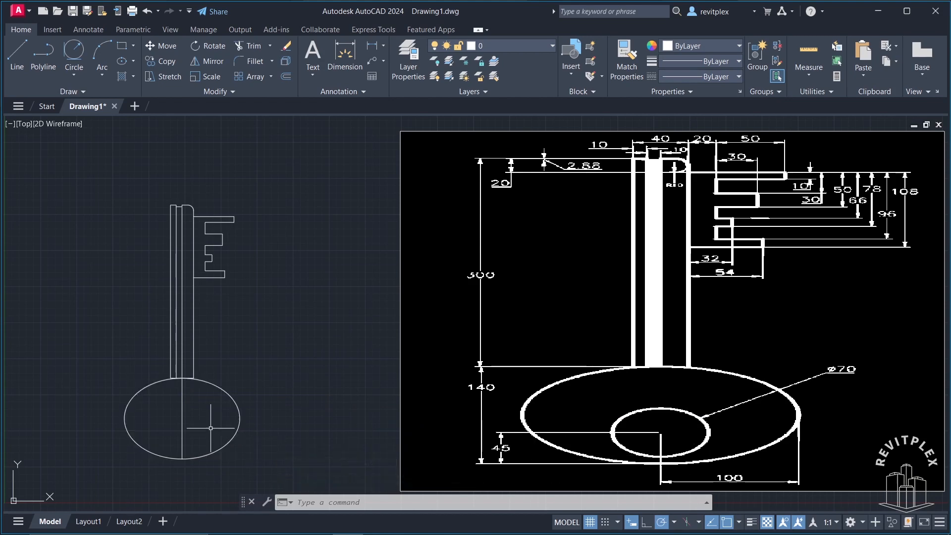
click(182, 415)
key(Delete)
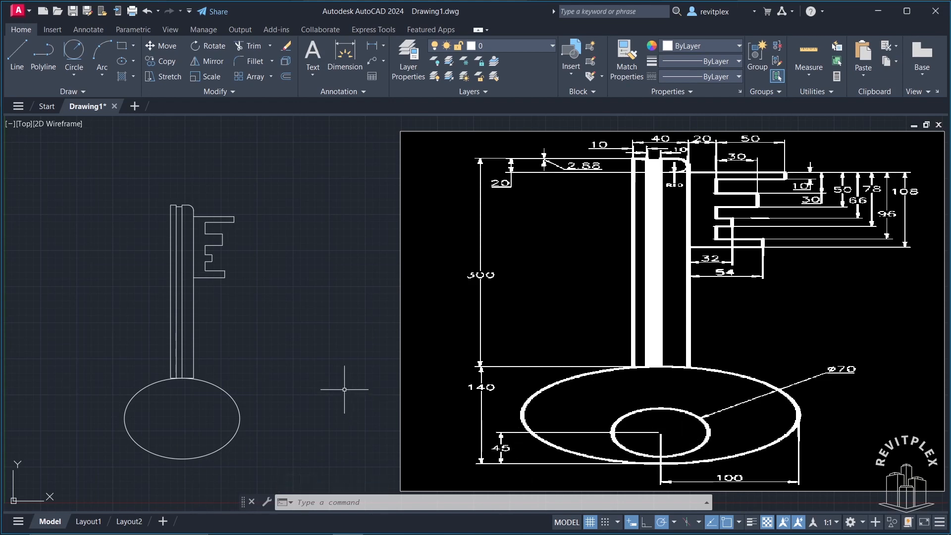
- Start a line at the ellipse's lowest point
text(l)
key(Return)
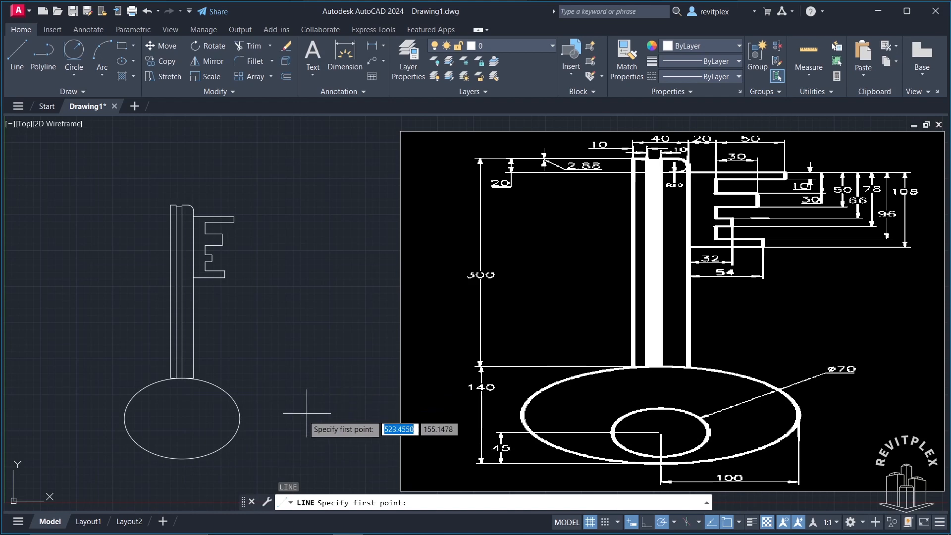
click(182, 459)
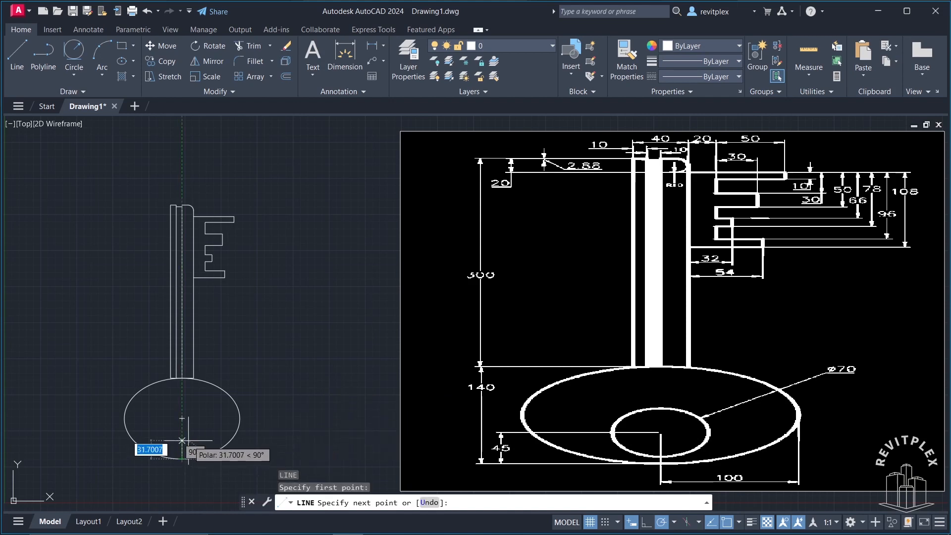
text(4)
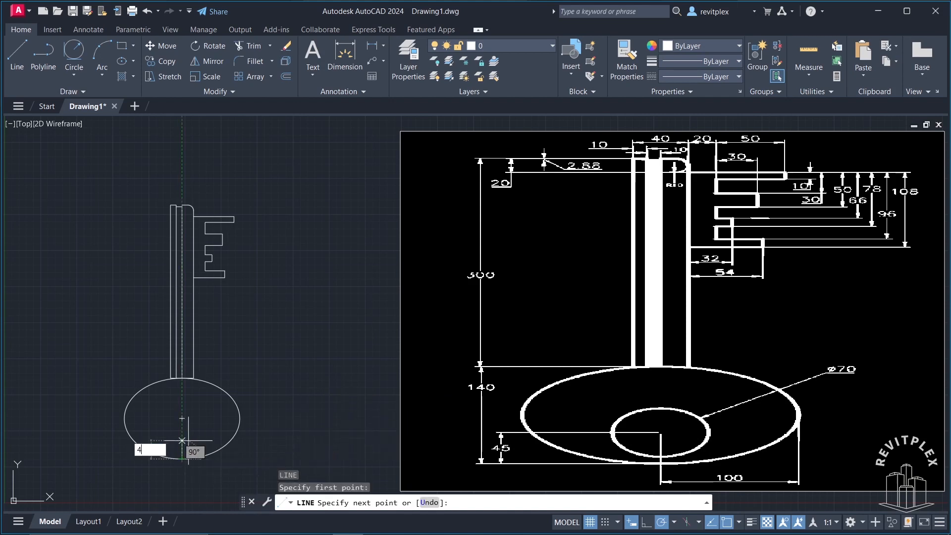
text(.5)
key(Return)
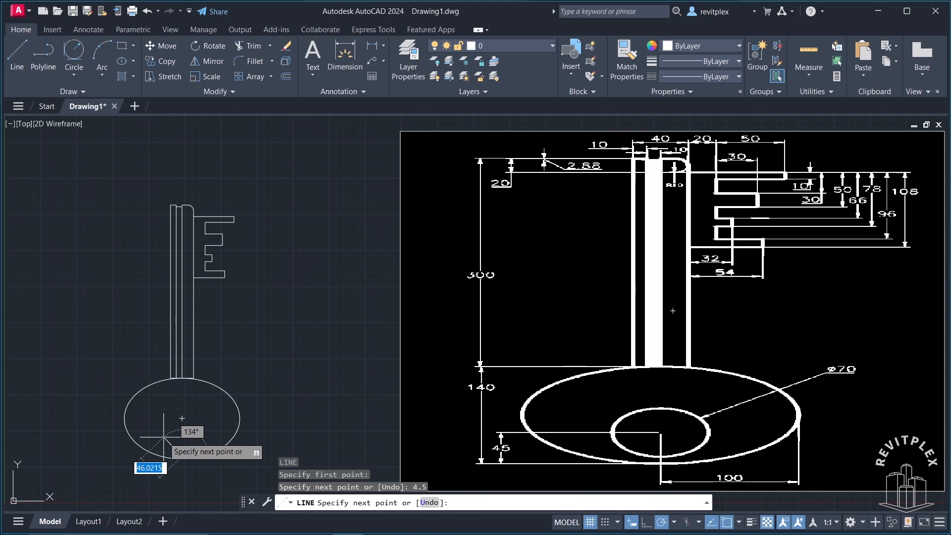
text(u)
key(Return)
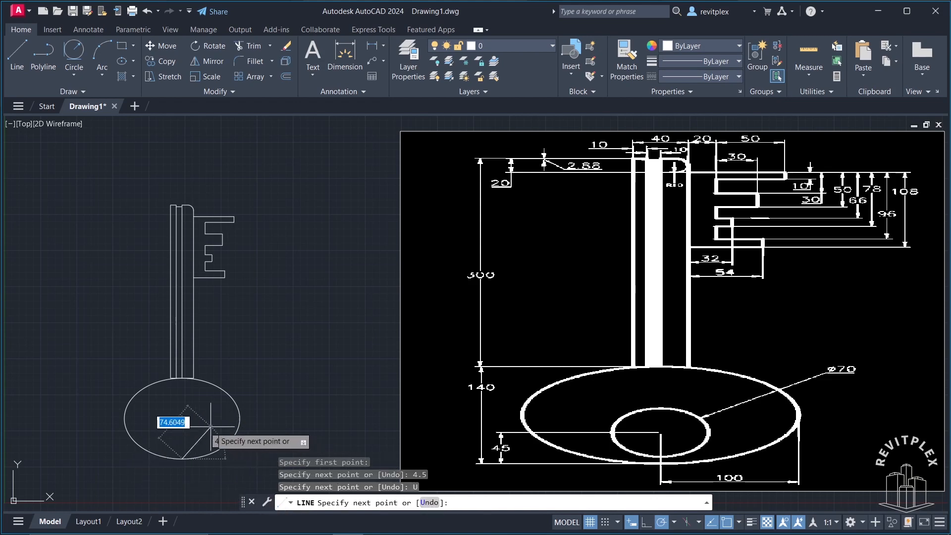
- Draw the construction line 45 long straight up from the ellipse's lowest point
text(45)
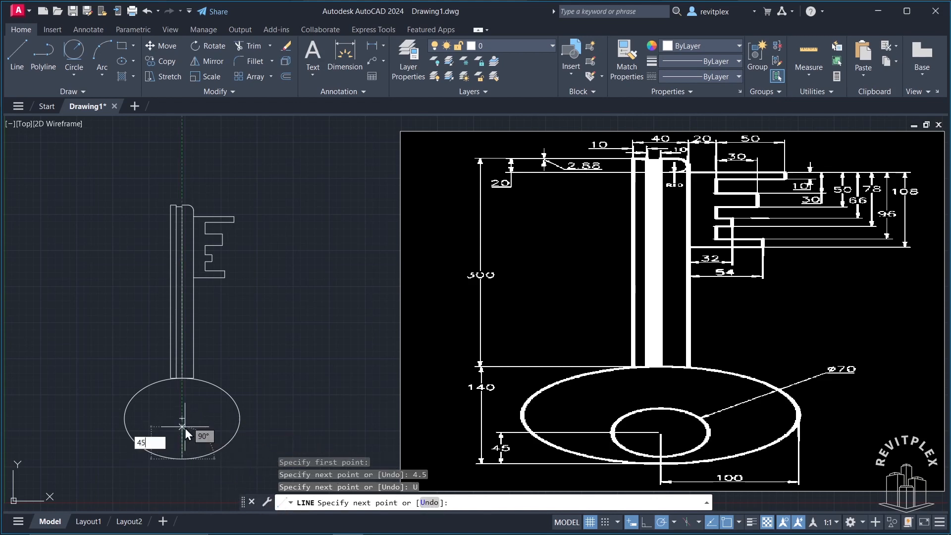
key(Return)
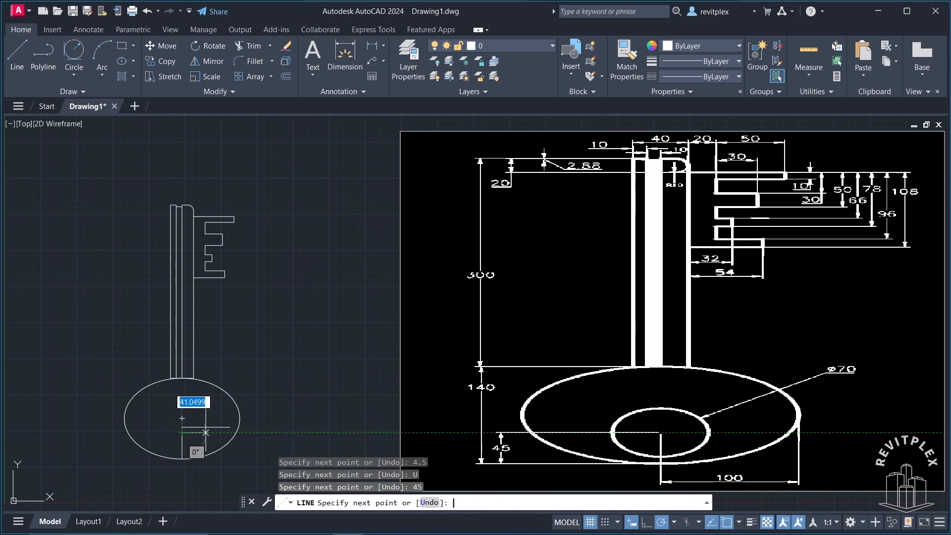
key(Return)
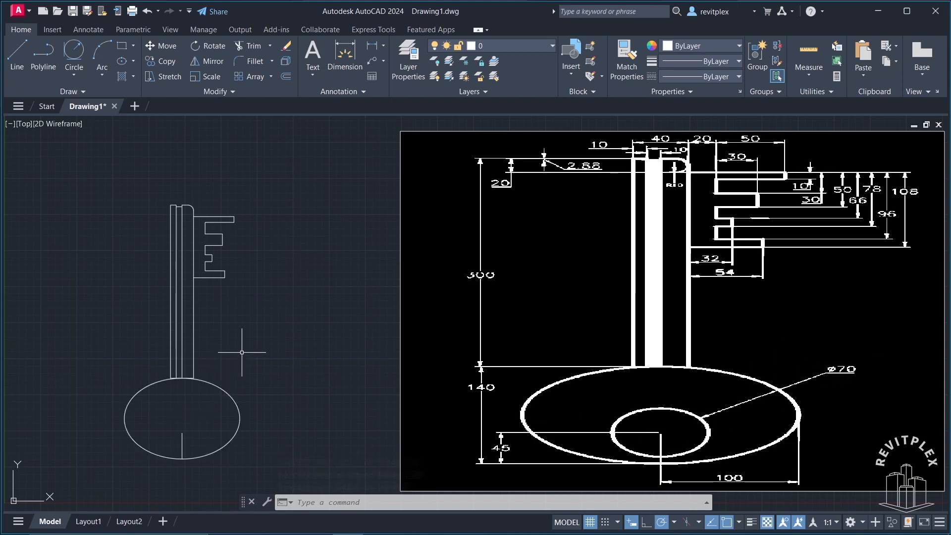
- Draw a circle of radius 35 centred on the construction line's upper end, and delete the construction line
text(c)
key(Return)
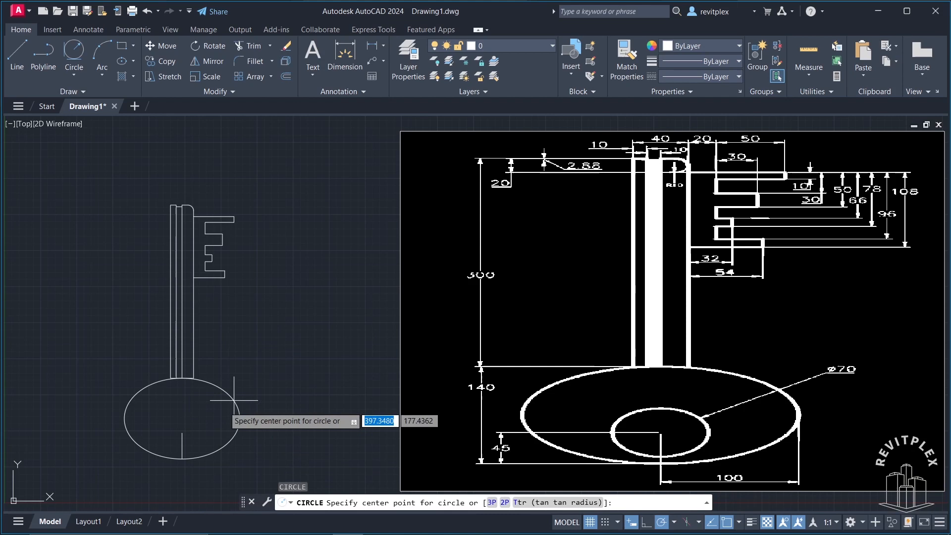
click(182, 432)
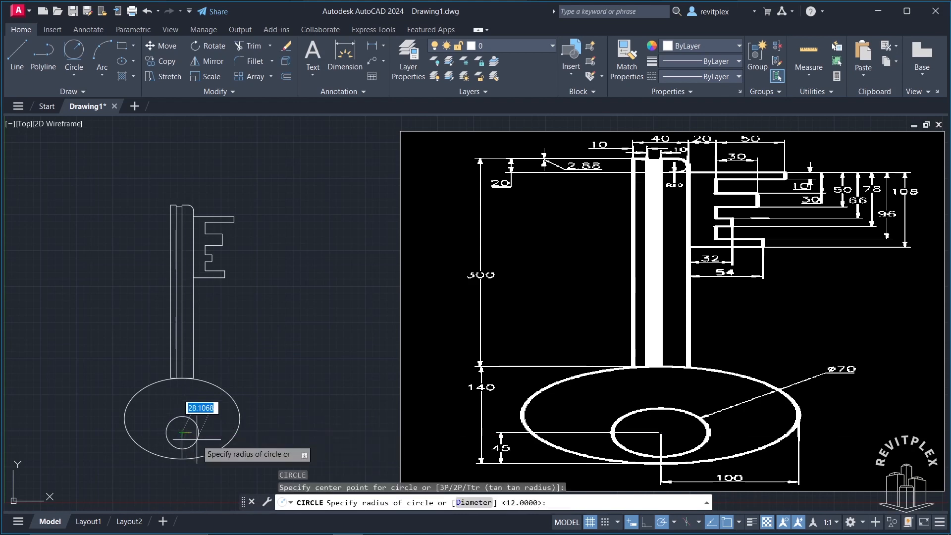
text(35)
key(Return)
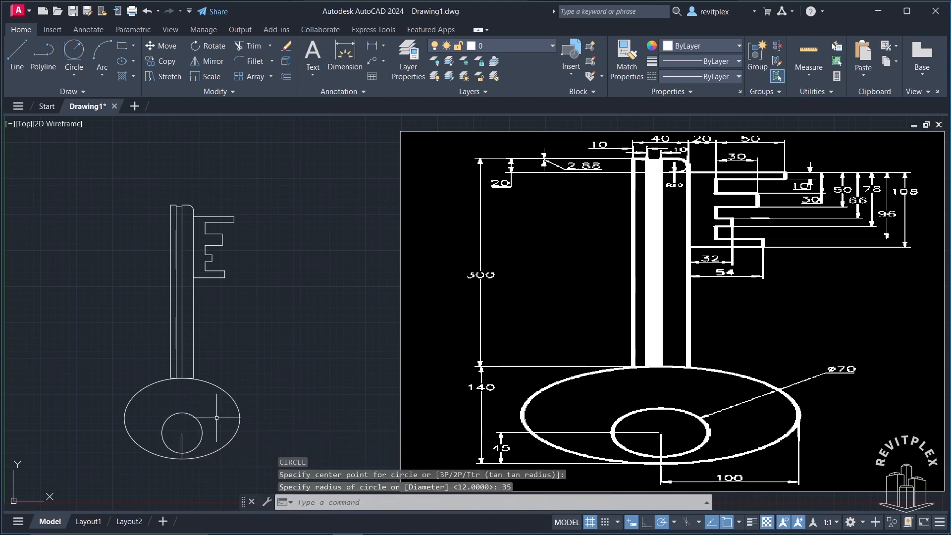
click(182, 437)
key(Delete)
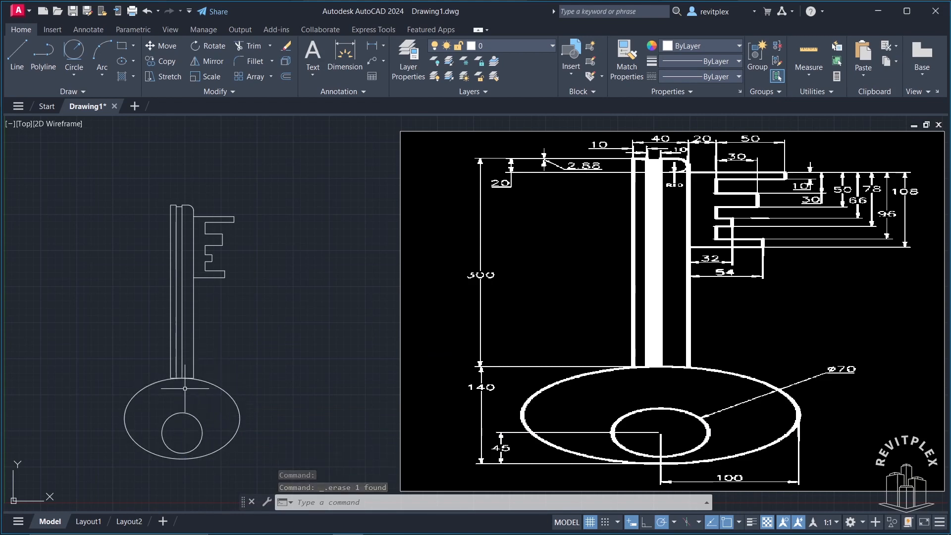
- Delete the horizontal line closing the shaft's lower end where it meets the elliptical head
scroll(186, 376, up, 2)
scroll(182, 387, up, 10)
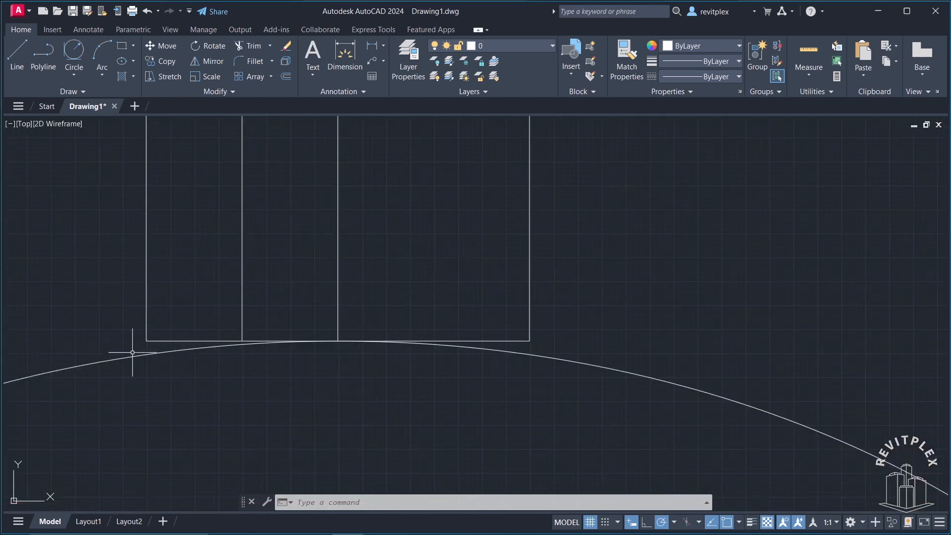
scroll(439, 430, down, 2)
middle_drag(439, 430, 358, 397)
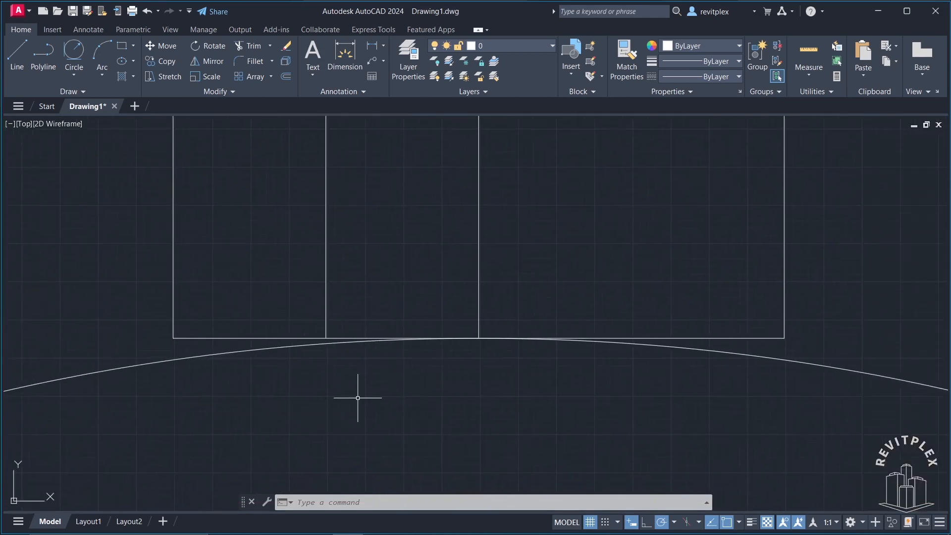
click(698, 334)
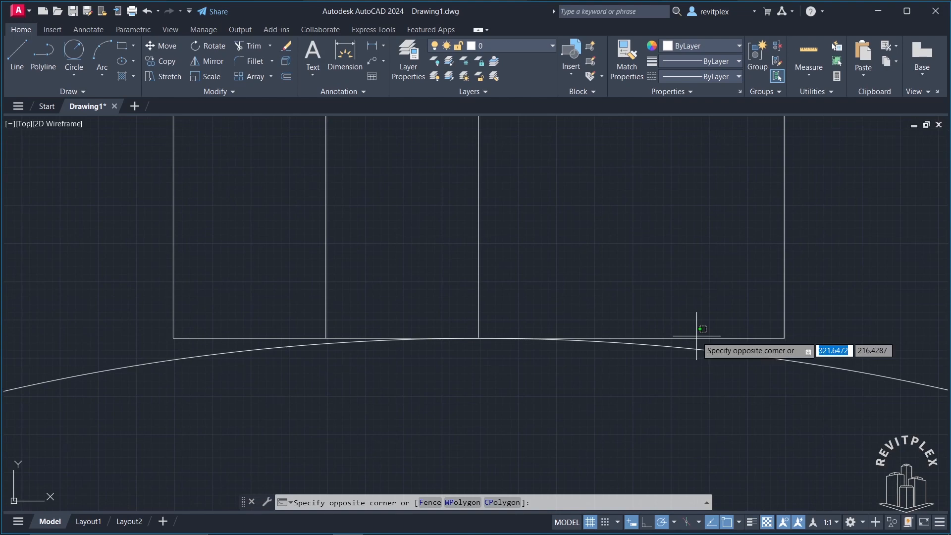
click(697, 340)
click(709, 335)
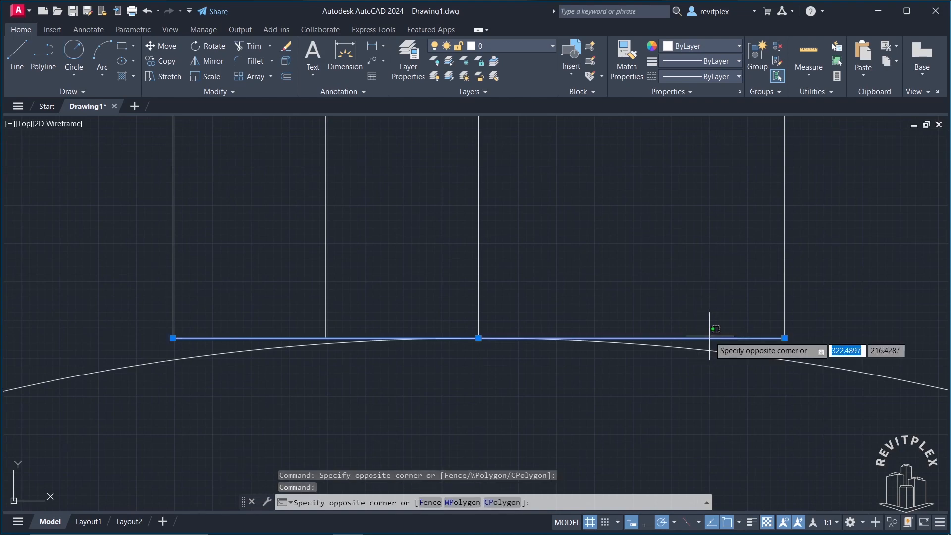
key(Delete)
click(707, 338)
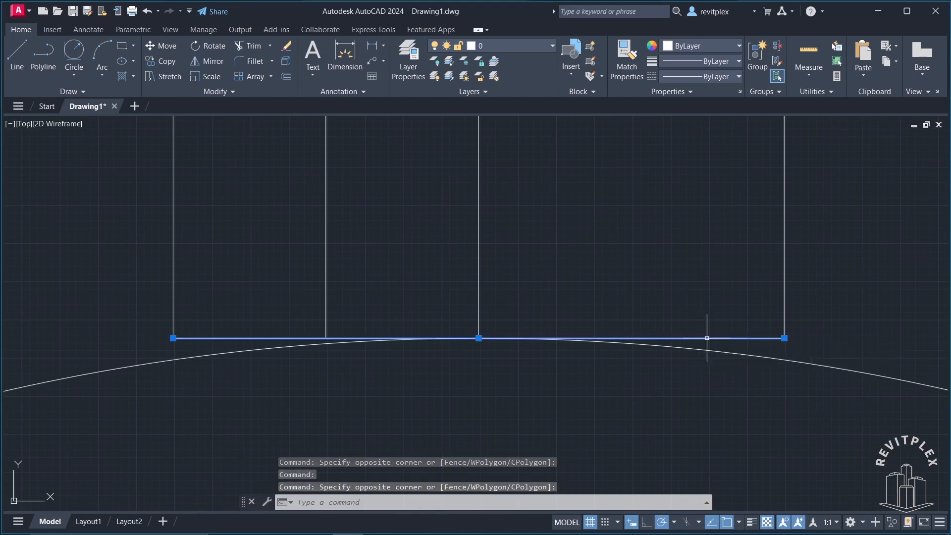
key(Delete)
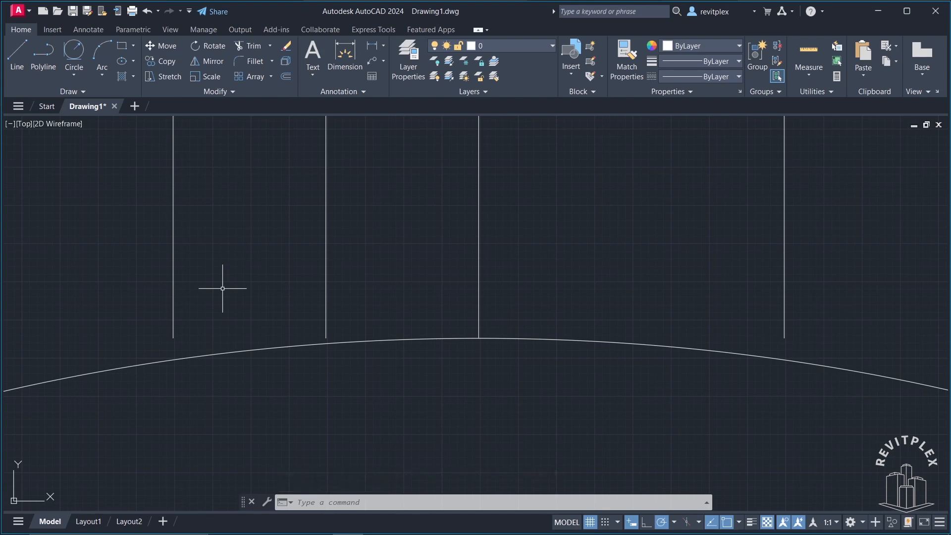
- Extend the shaft's two outer edges and the left groove line down to the ellipse
text(x)
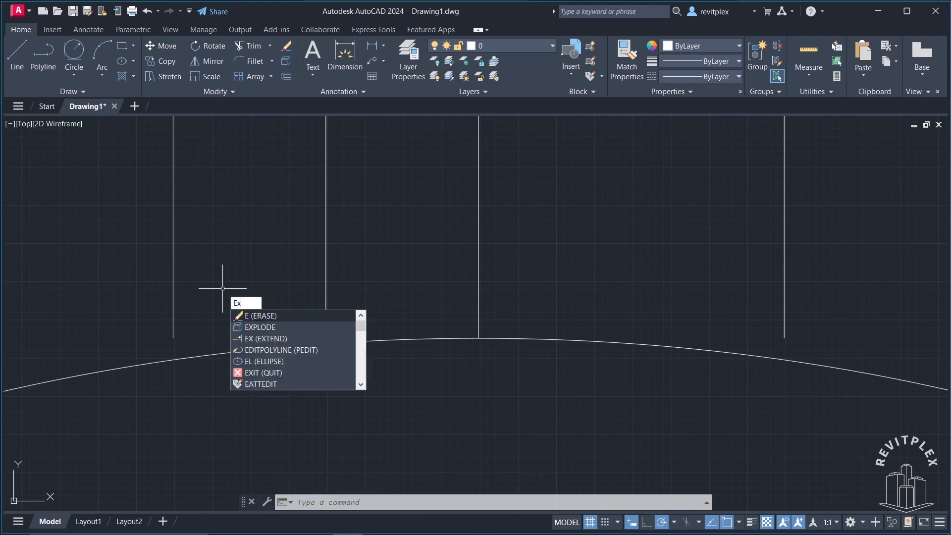
key(Return)
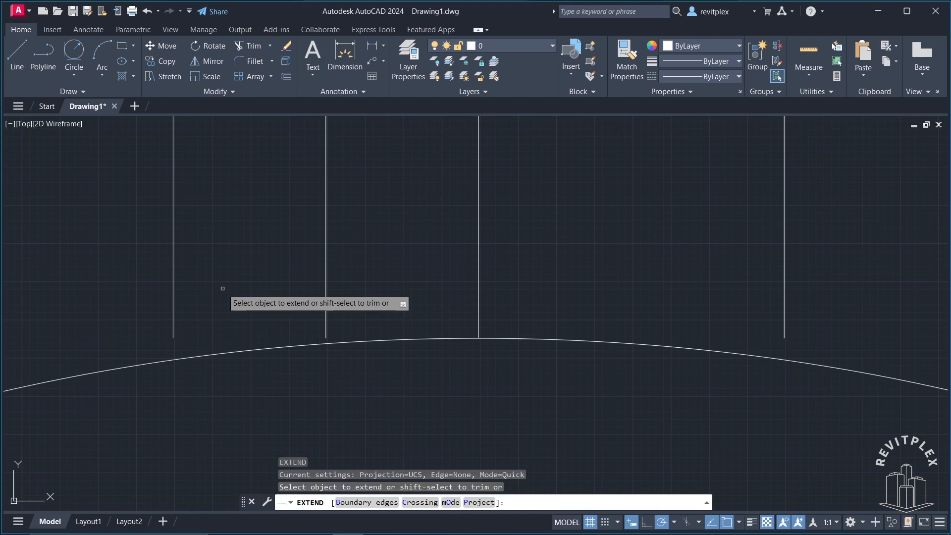
click(173, 277)
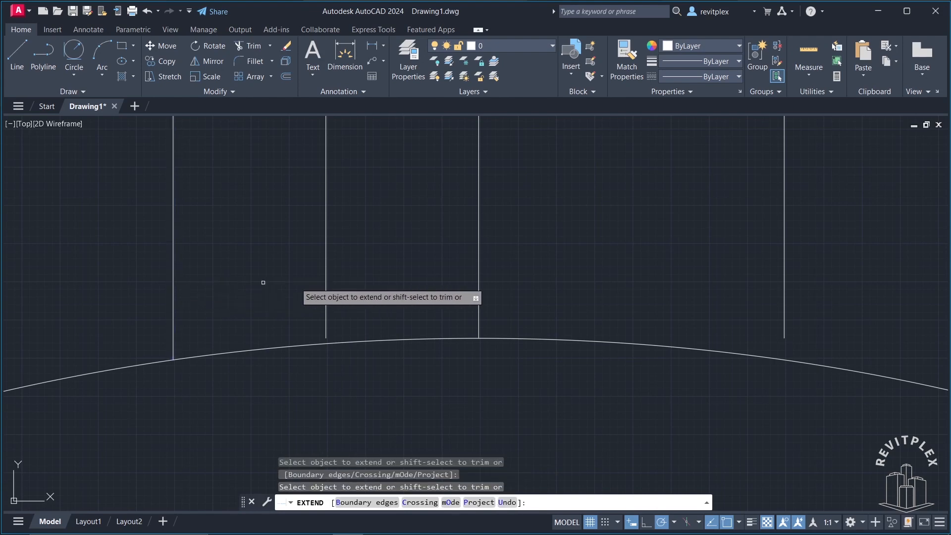
click(326, 268)
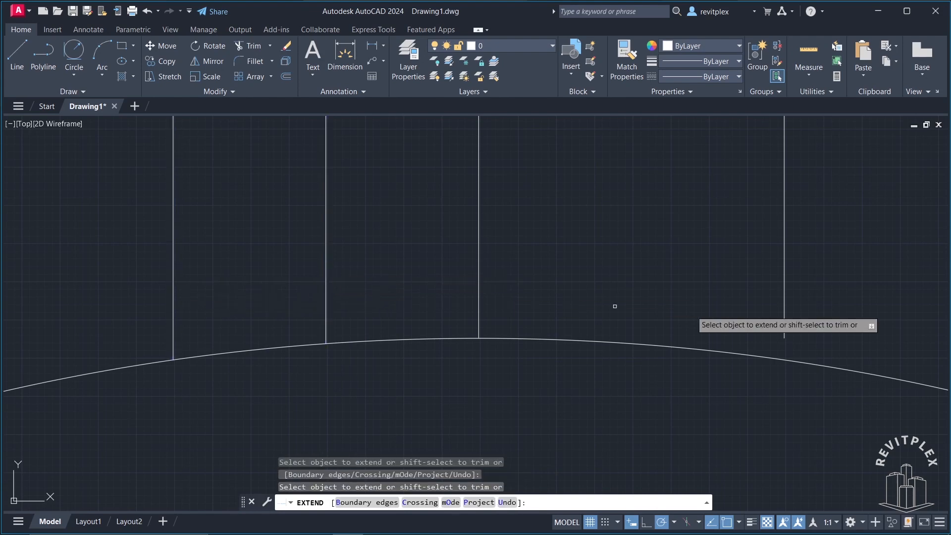
click(784, 288)
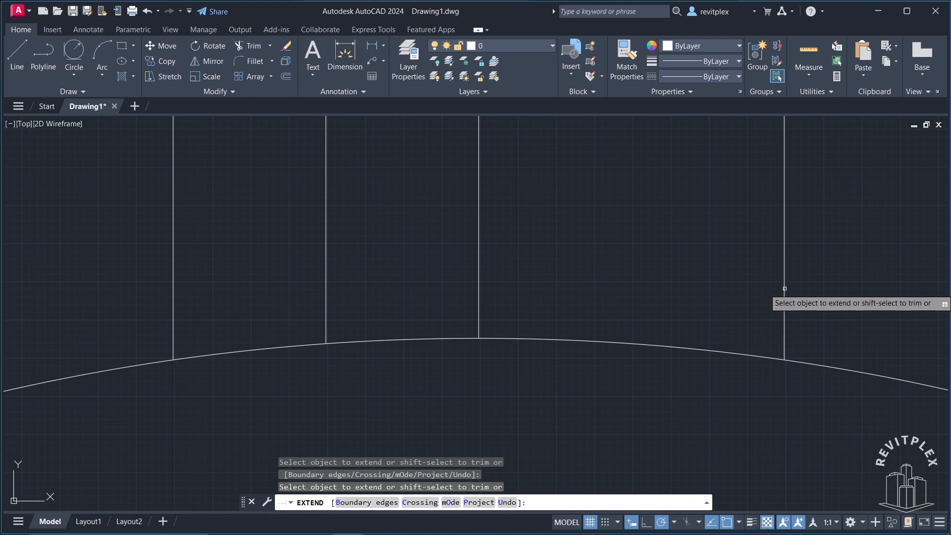
scroll(784, 288, down, 5)
middle_drag(806, 320, 494, 374)
scroll(817, 320, down, 2)
middle_drag(766, 332, 285, 377)
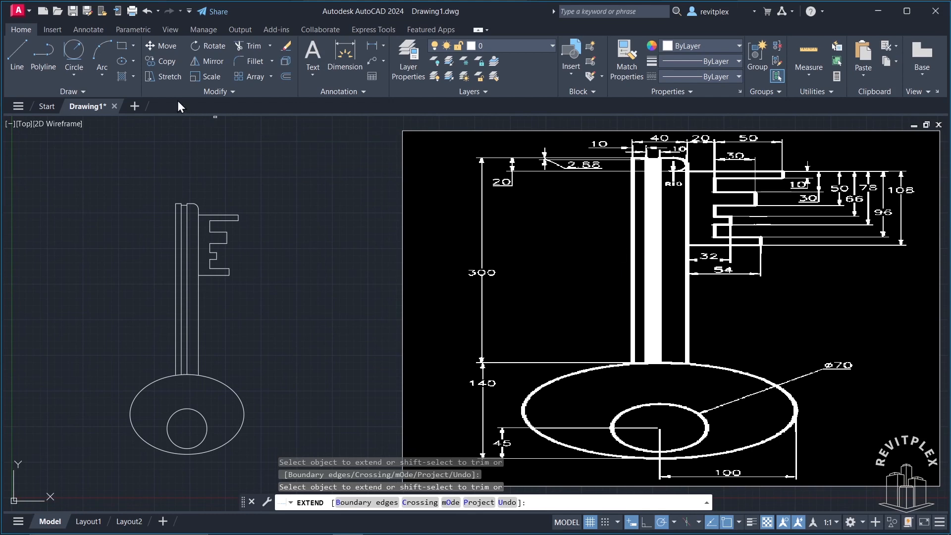
- Fill the groove strip between the shaft's two inner vertical lines with a SOLID hatch
click(135, 79)
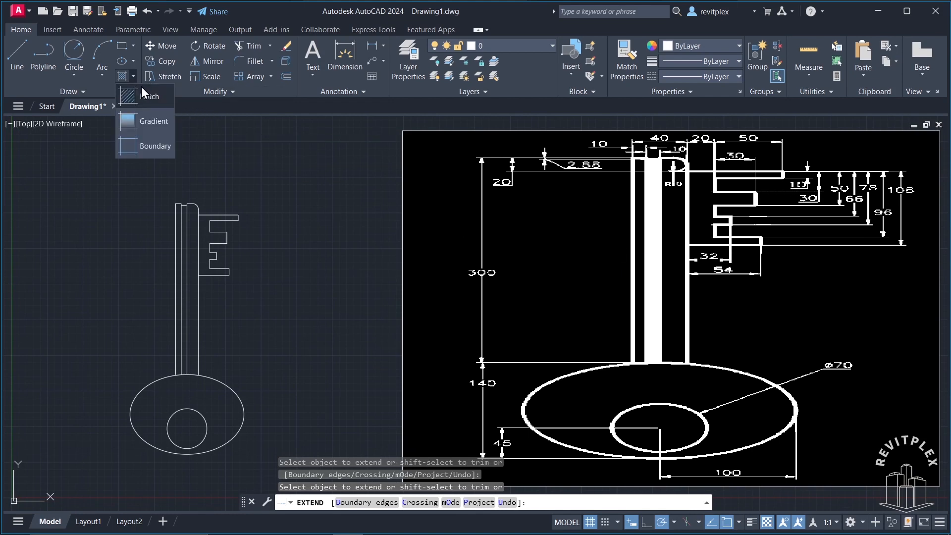
click(138, 99)
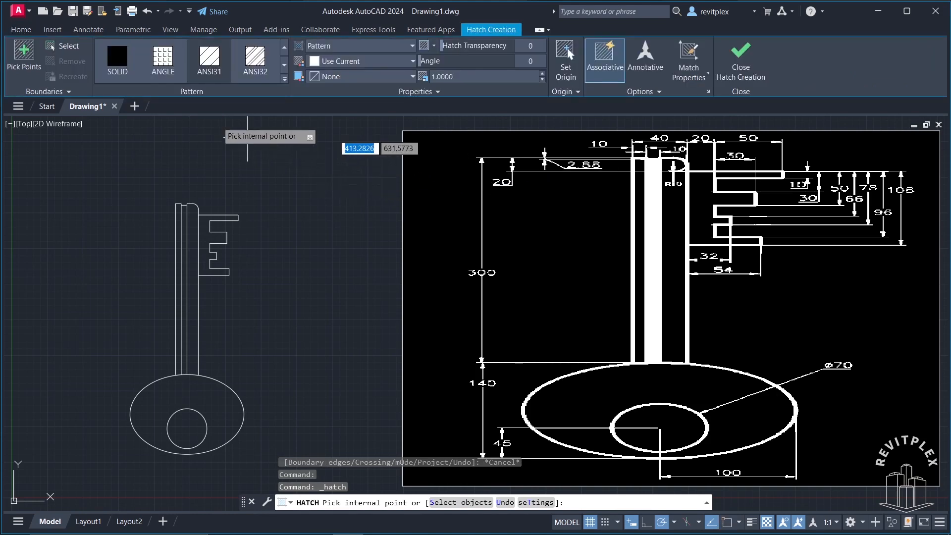
click(132, 69)
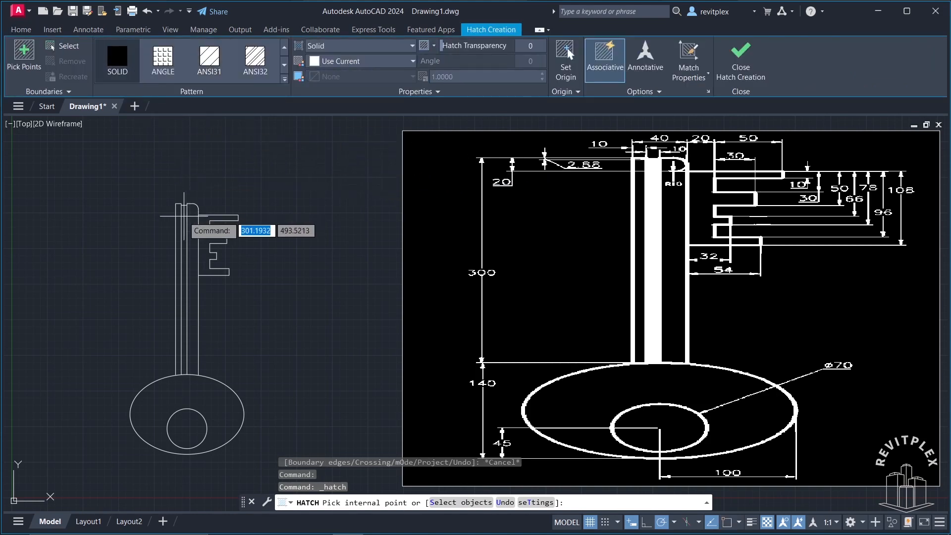
click(183, 216)
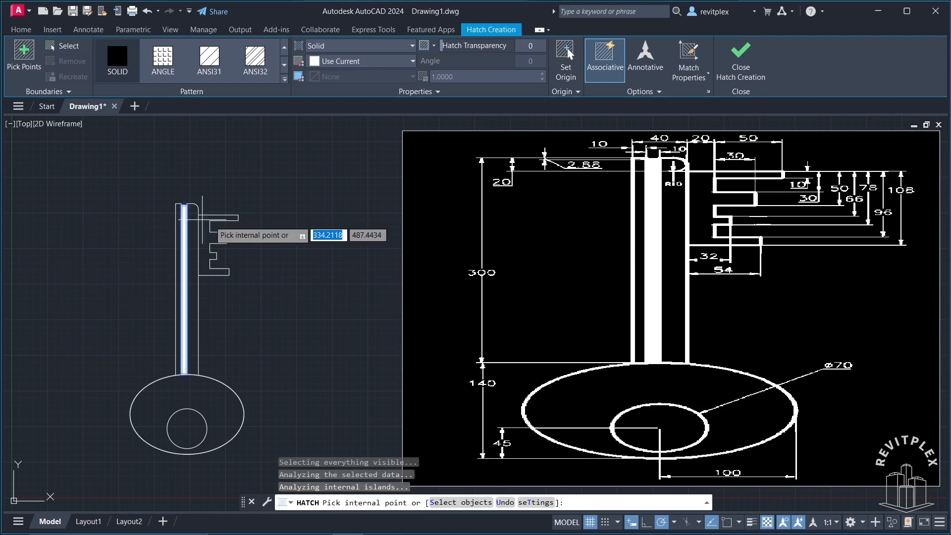
key(Escape)
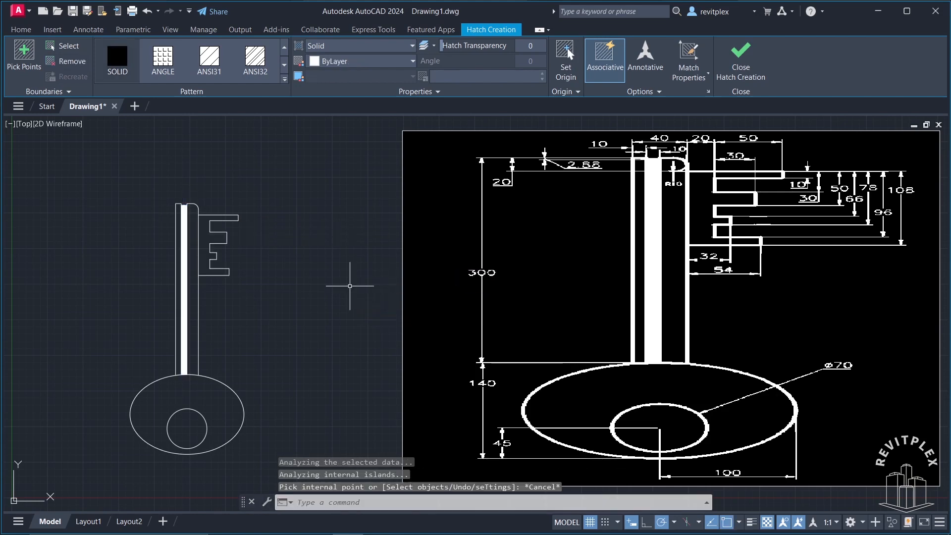